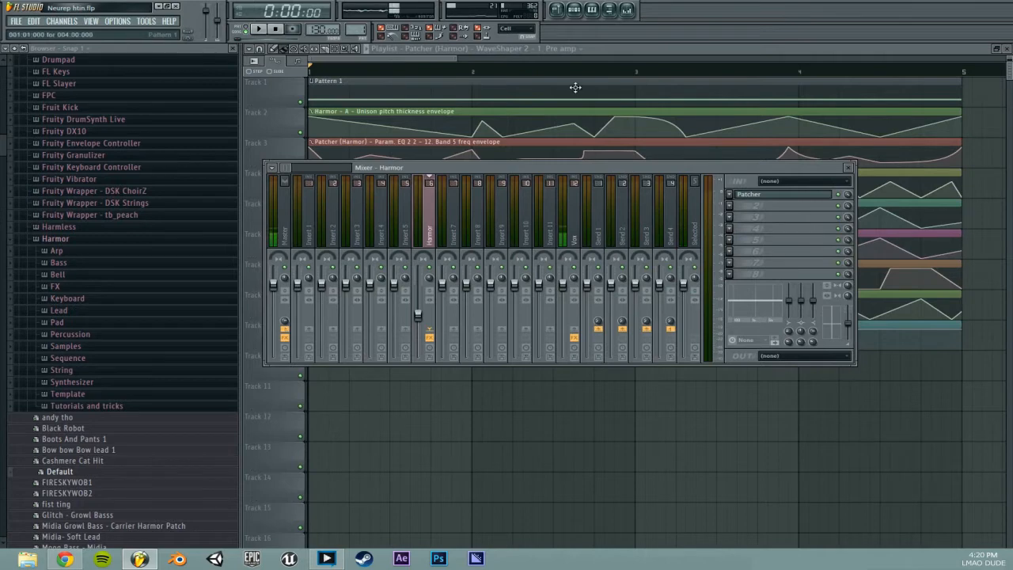
# Step: Play the arrangement and nudge up the Harmor track's fader in the mixer
pyautogui.scroll(-1, 559, 74)
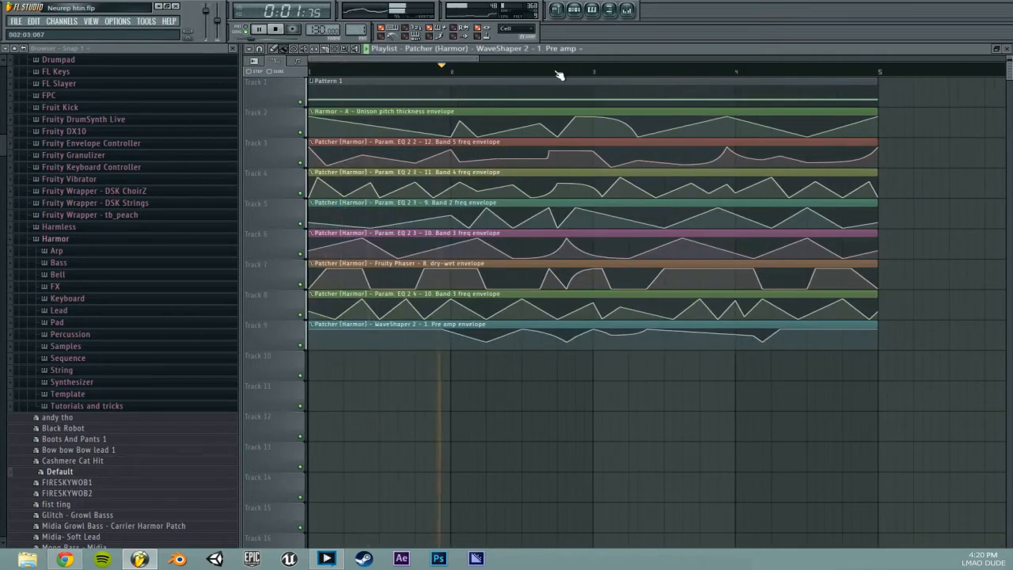
pyautogui.click(627, 12)
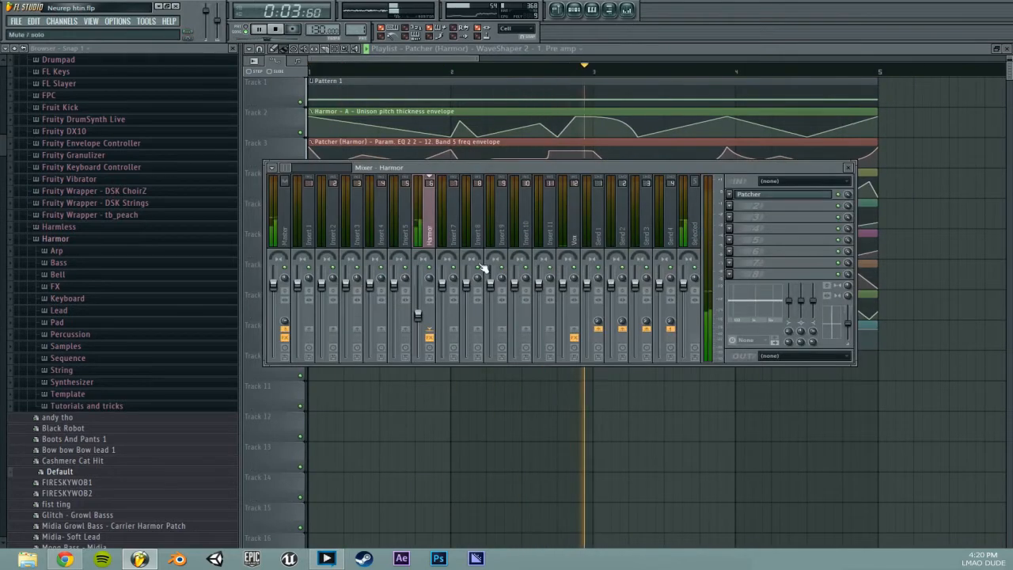
pyautogui.moveTo(418, 315)
pyautogui.mouseDown()
pyautogui.moveTo(418, 293)
pyautogui.moveTo(421, 316)
pyautogui.mouseUp()
pyautogui.press('space')
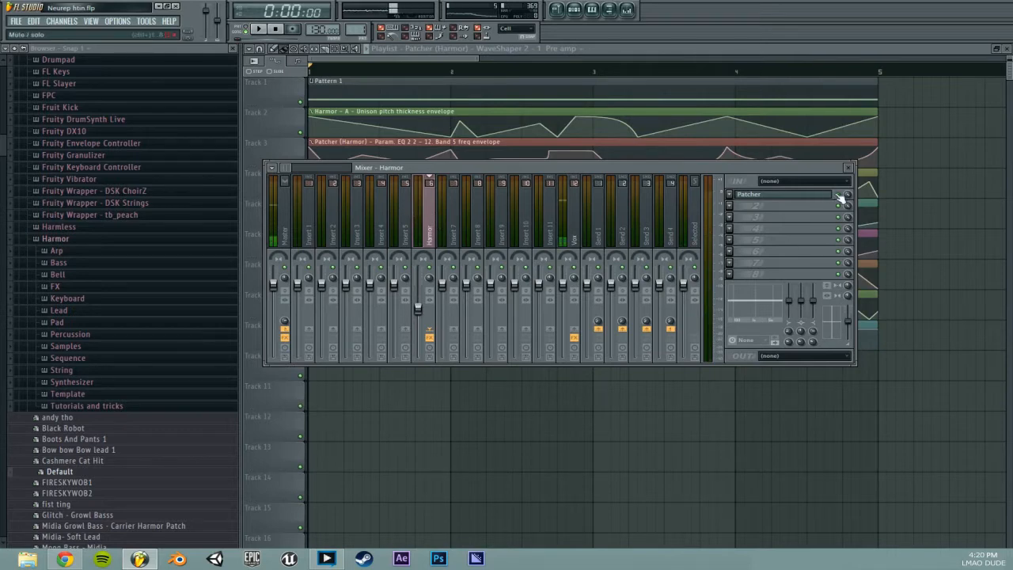
# Step: Audition the Harmor track with Patcher bypassed and its fader lowered to 34%, and raise the fader again with Patcher on
pyautogui.moveTo(419, 314); pyautogui.dragTo(419, 332)
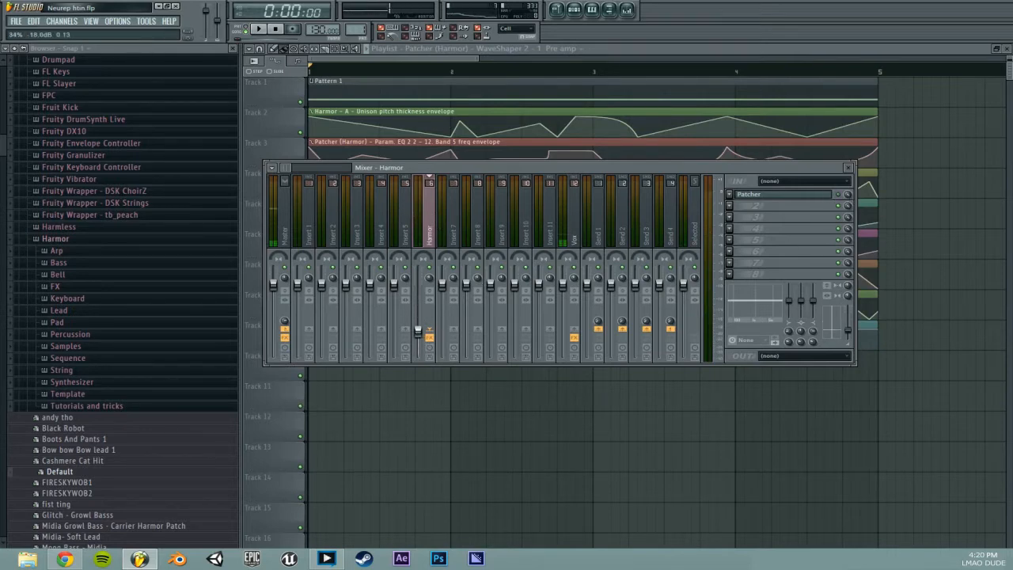
pyautogui.press('space')
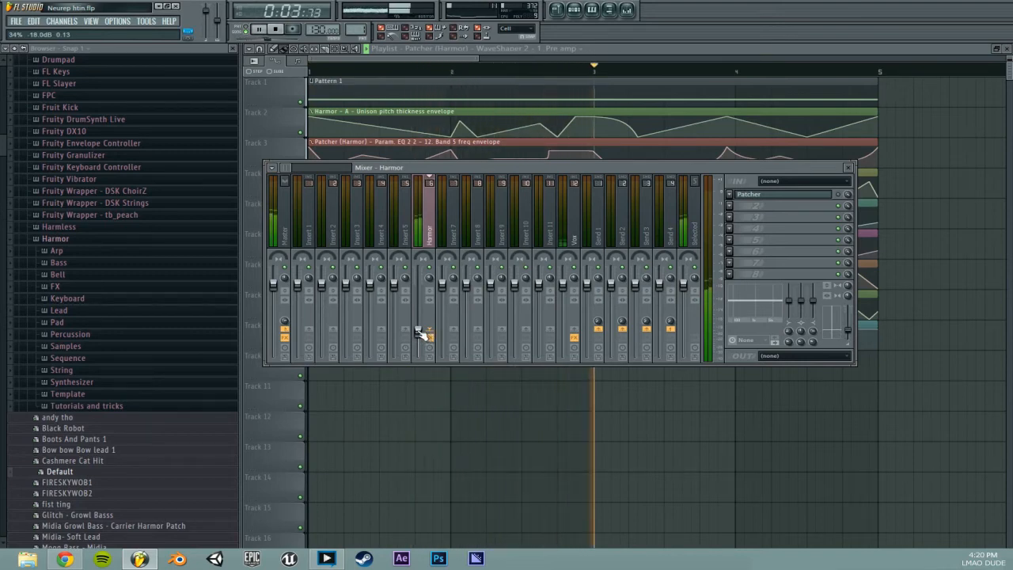
pyautogui.press('space')
pyautogui.moveTo(419, 331); pyautogui.dragTo(419, 307)
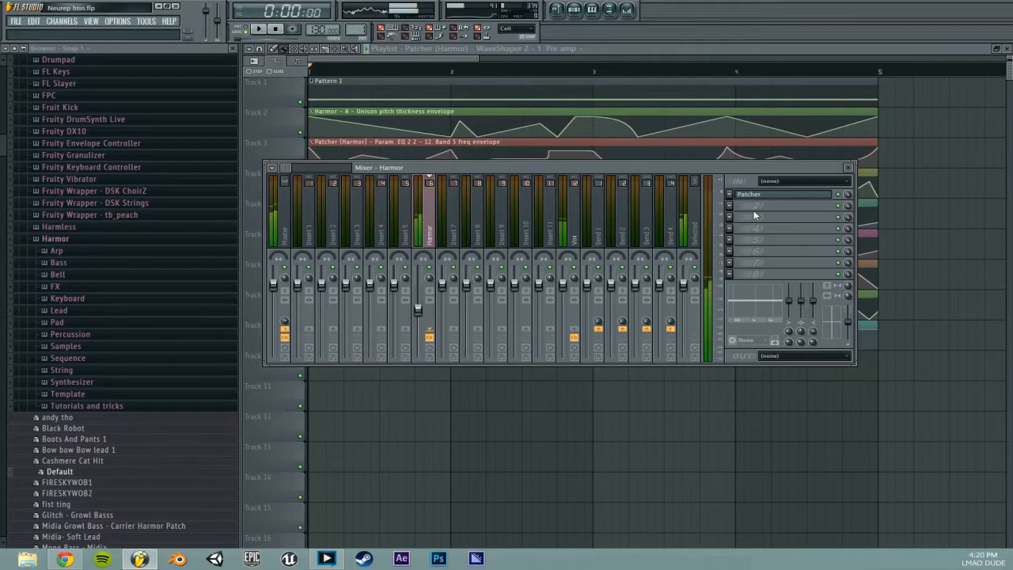
# Step: Replace the Default channel's instrument with a fresh Harmor instance
pyautogui.click(574, 9)
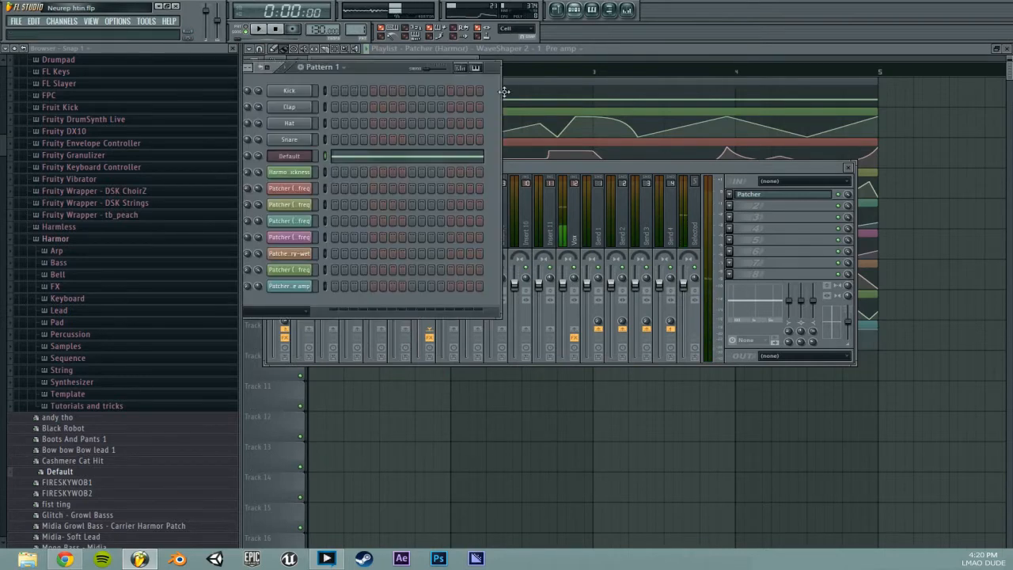
pyautogui.rightClick(307, 159)
pyautogui.moveTo(348, 279)
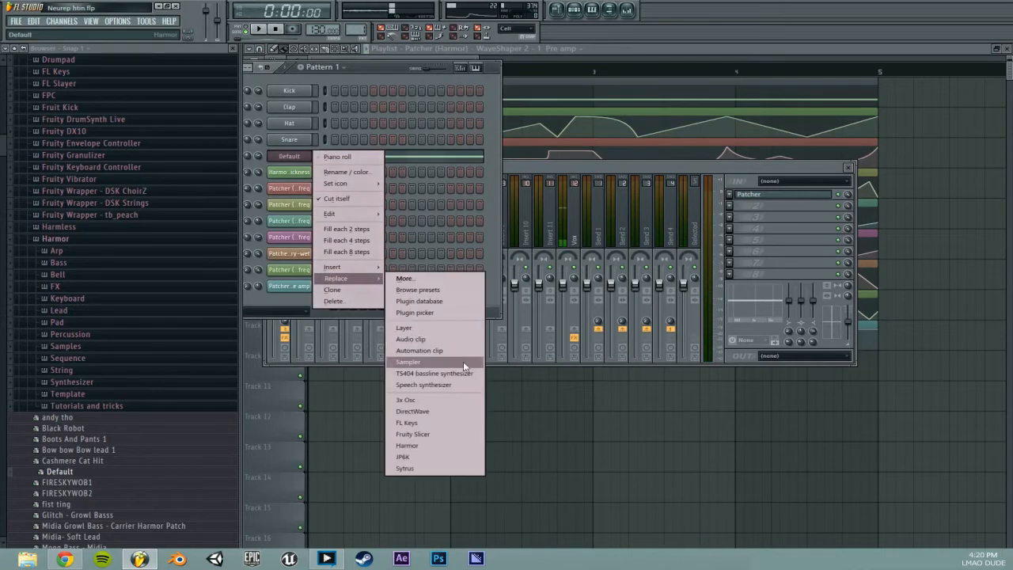
pyautogui.click(417, 445)
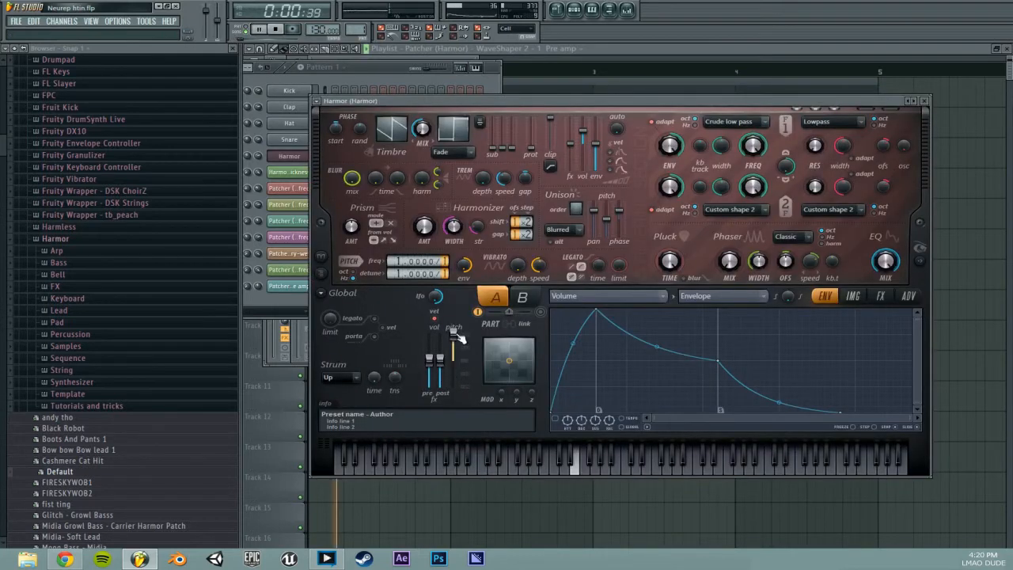
# Step: Bypass the Patcher effect on the Harmor mixer track and lower the track's fader slightly
pyautogui.click(629, 10)
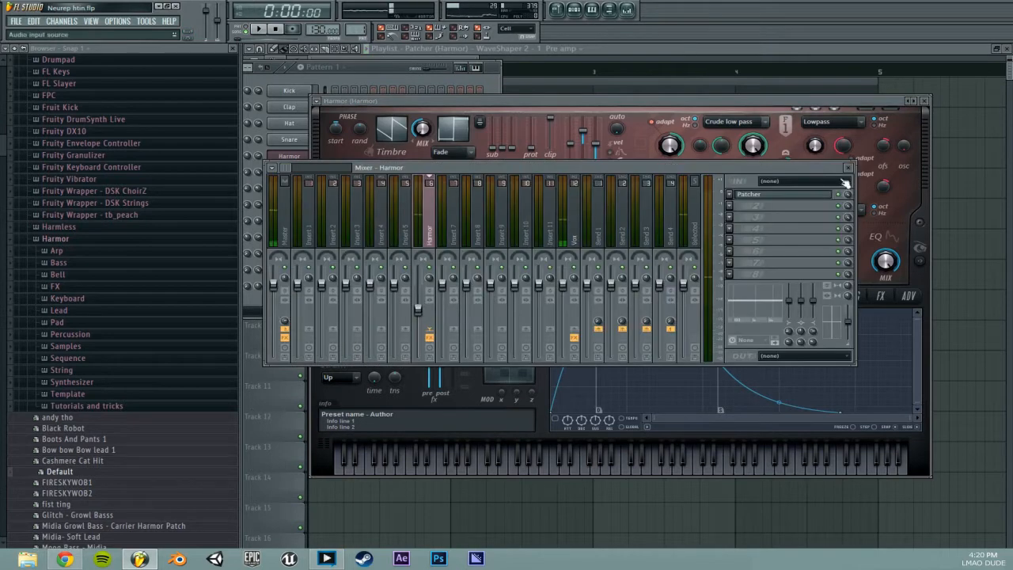
pyautogui.click(522, 100)
pyautogui.click(629, 9)
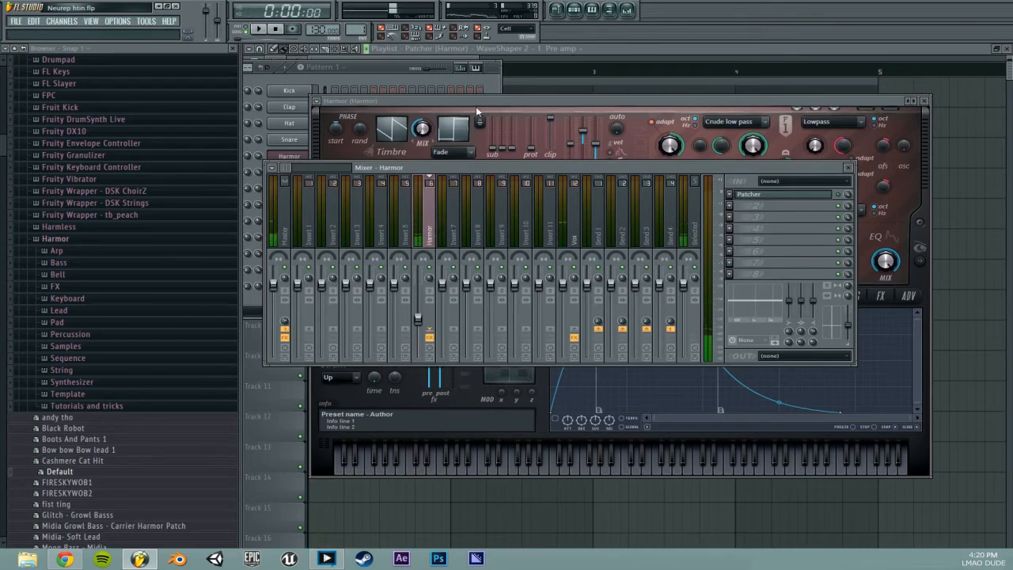
pyautogui.click(470, 161)
# Step: Set Harmor's pitch frequency to 2.0000 and the unison order to 3, adjusting the unison pitch thickness during playback
pyautogui.press('space')
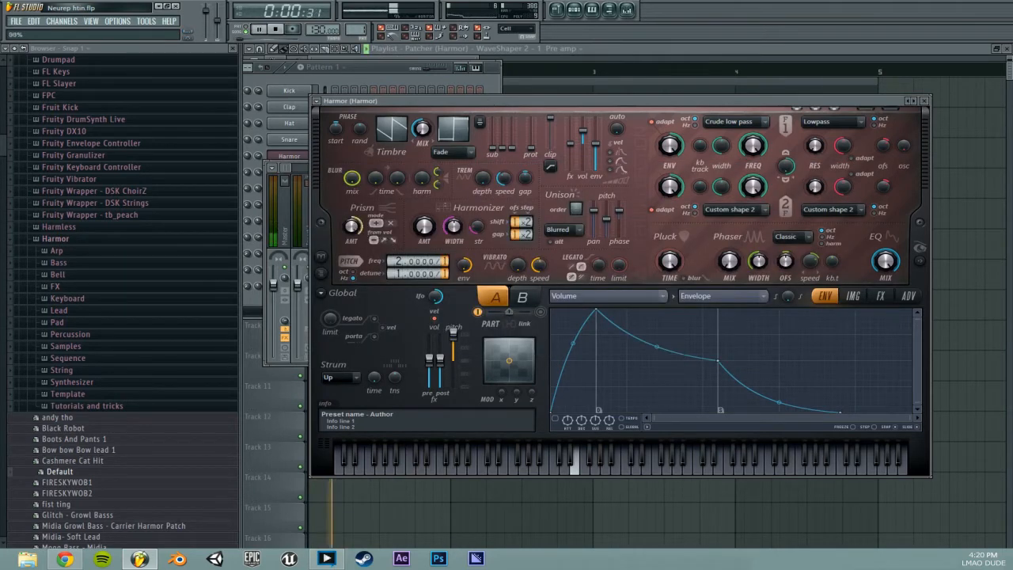
pyautogui.press('space')
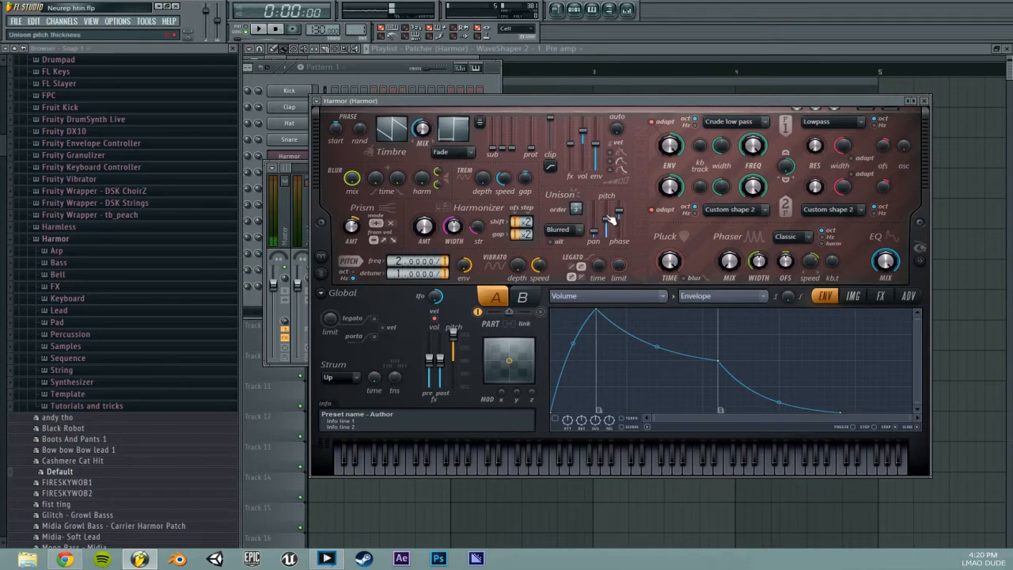
pyautogui.press('space')
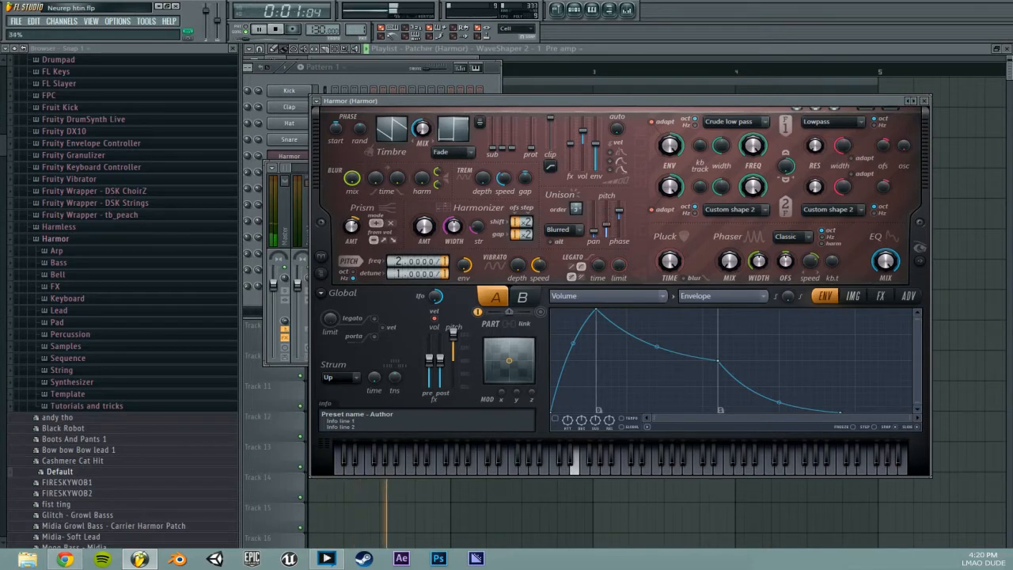
pyautogui.press('space')
# Step: Link Harmor's unison pitch thickness to the internal controller "Harmor - A - Unison pitch thickness"
pyautogui.rightClick(607, 206)
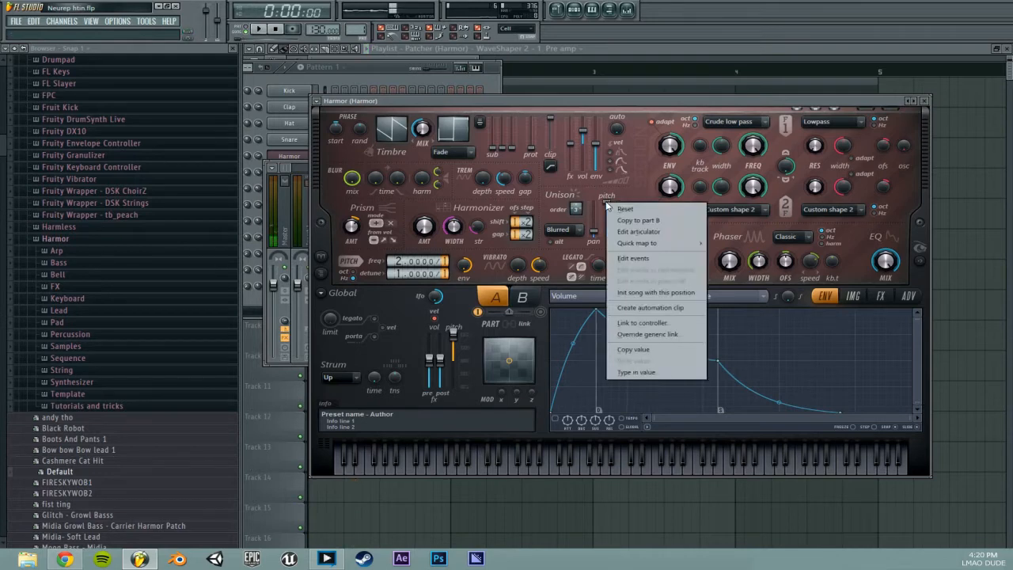
pyautogui.click(673, 323)
pyautogui.click(515, 274)
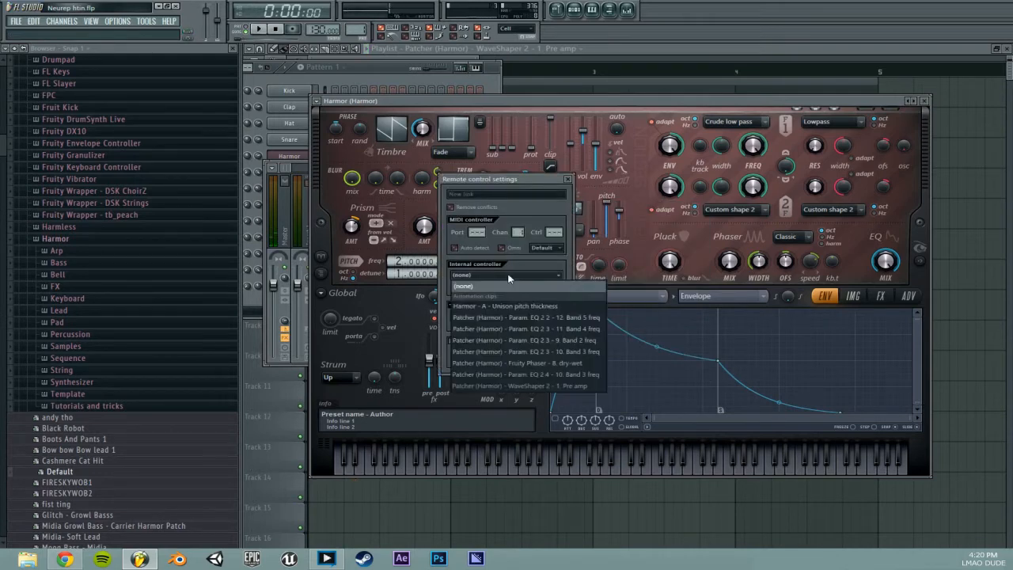
pyautogui.click(530, 308)
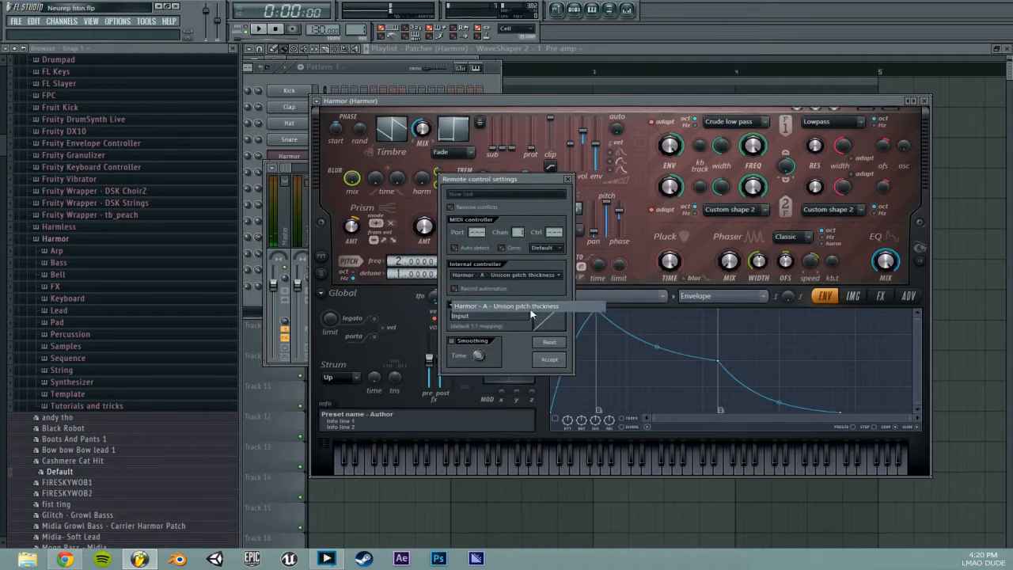
pyautogui.click(549, 361)
# Step: Set Harmor's distortion effect to Cube with the amount raised near maximum, and audition the sound
pyautogui.click(880, 296)
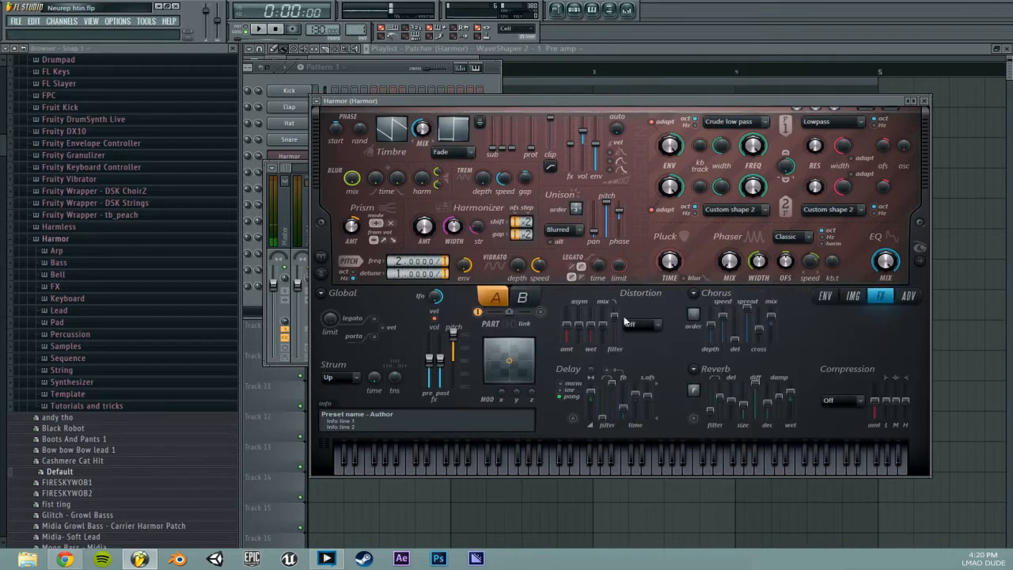
pyautogui.click(641, 324)
pyautogui.click(635, 386)
pyautogui.moveTo(568, 328); pyautogui.dragTo(569, 305)
pyautogui.press('space')
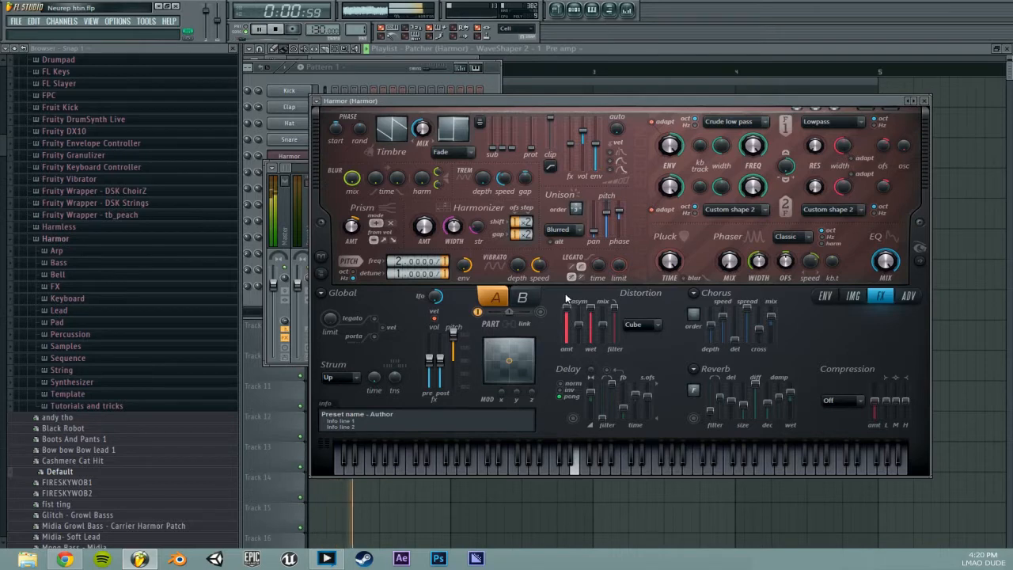
pyautogui.press('space')
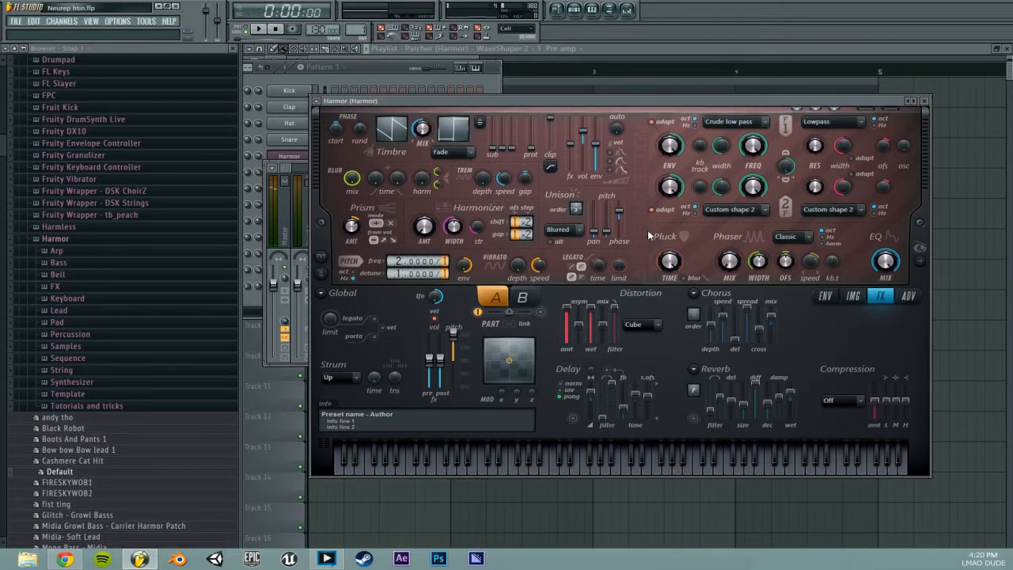
# Step: Add Fruity Parametric EQ 2 to the Harmor track's second effect slot and set band 7 to a low pass at 300 Hz
pyautogui.click(628, 11)
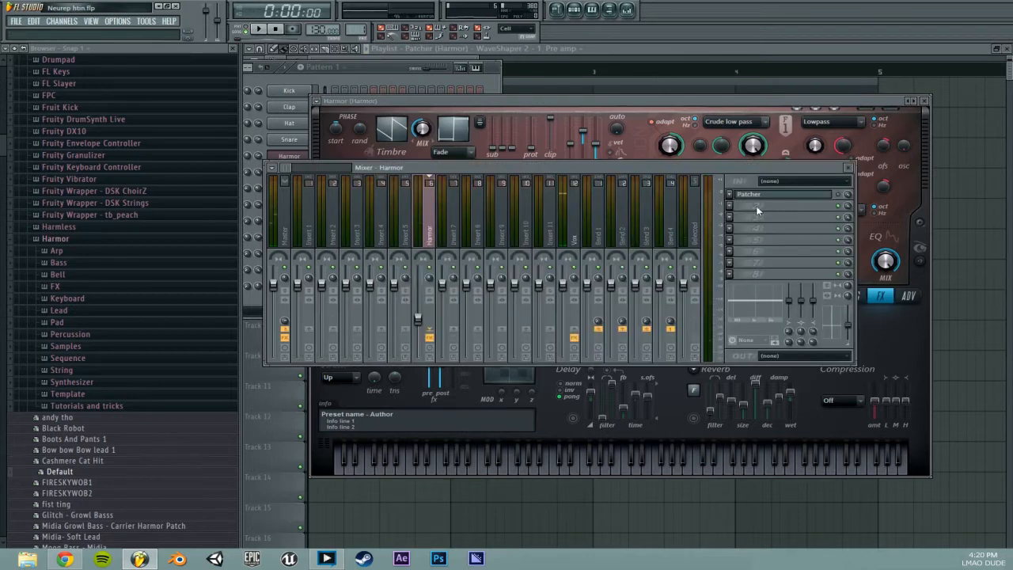
pyautogui.click(761, 206)
pyautogui.click(891, 338)
pyautogui.moveTo(638, 172)
pyautogui.mouseDown()
pyautogui.moveTo(638, 195)
pyautogui.moveTo(638, 164)
pyautogui.mouseUp()
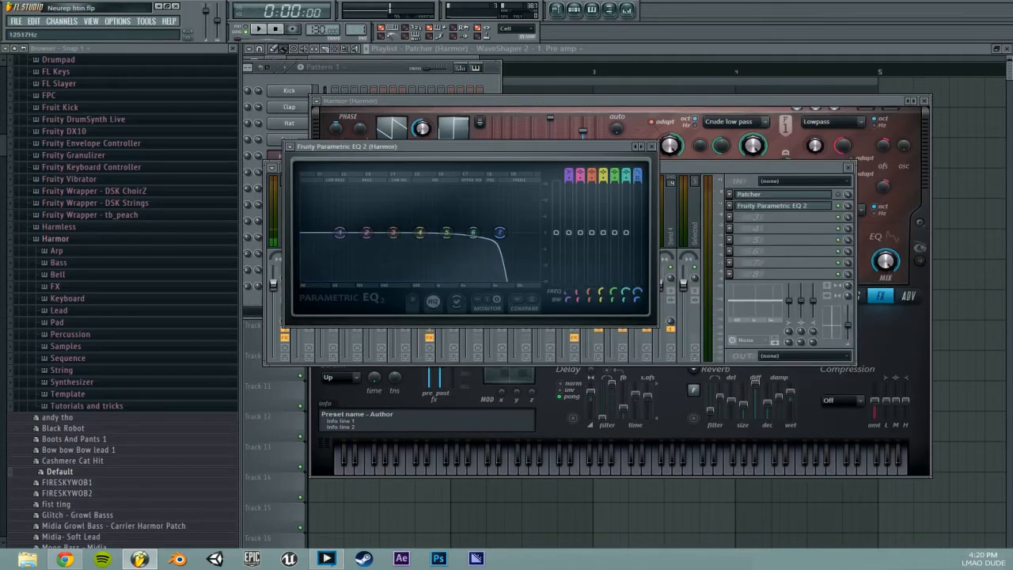
pyautogui.press('space')
pyautogui.moveTo(499, 233); pyautogui.dragTo(395, 233)
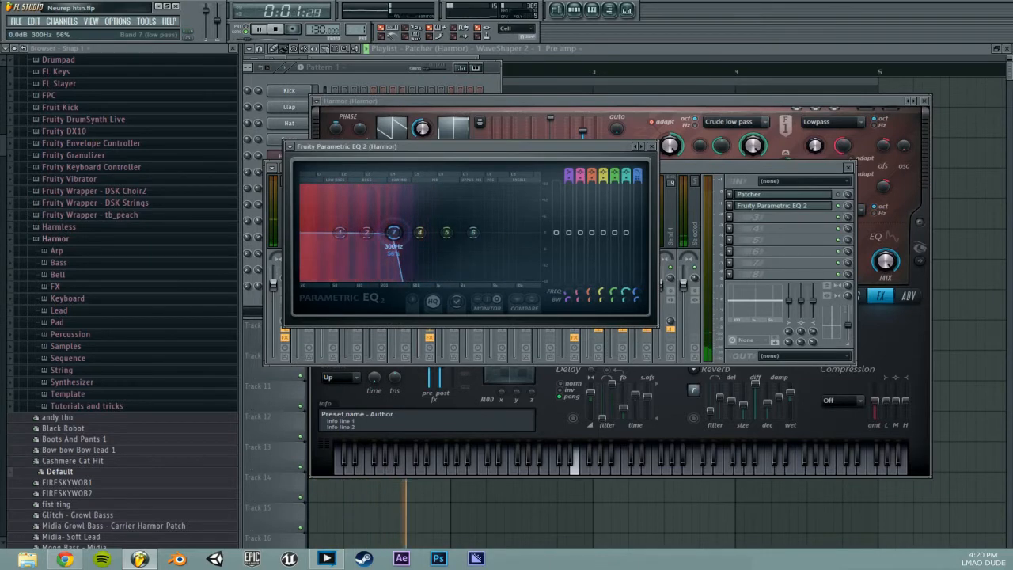
pyautogui.press('space')
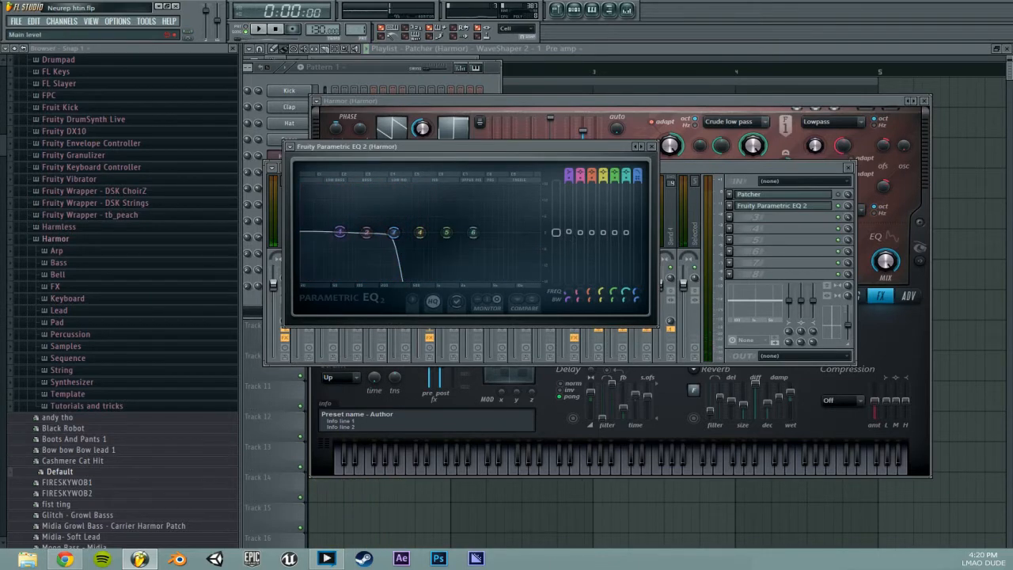
# Step: Raise the equalizer's main level and add Fruity Limiter to the Harmor track's third effect slot
pyautogui.moveTo(565, 234); pyautogui.dragTo(578, 190)
pyautogui.click(735, 218)
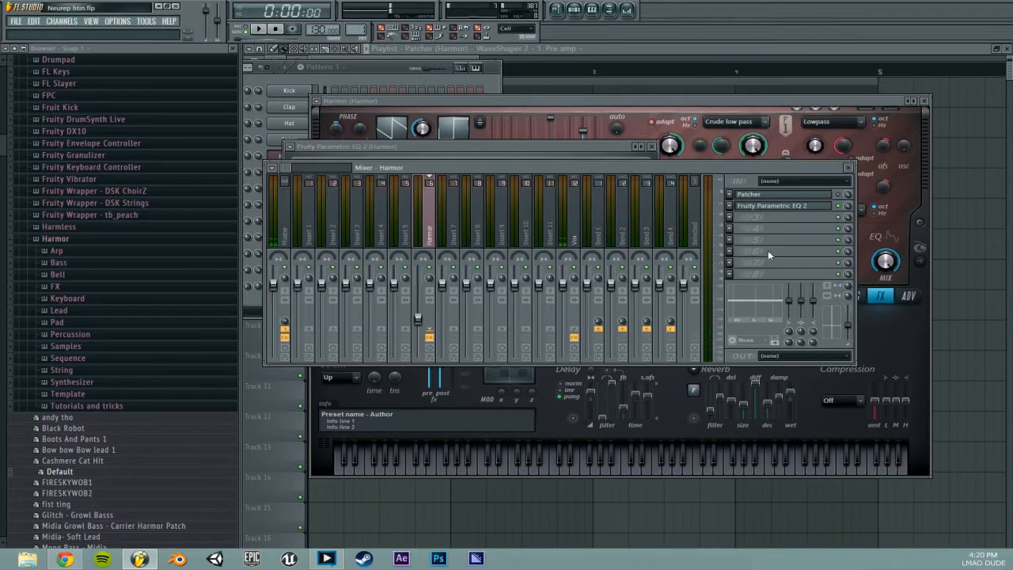
pyautogui.click(729, 221)
pyautogui.click(874, 333)
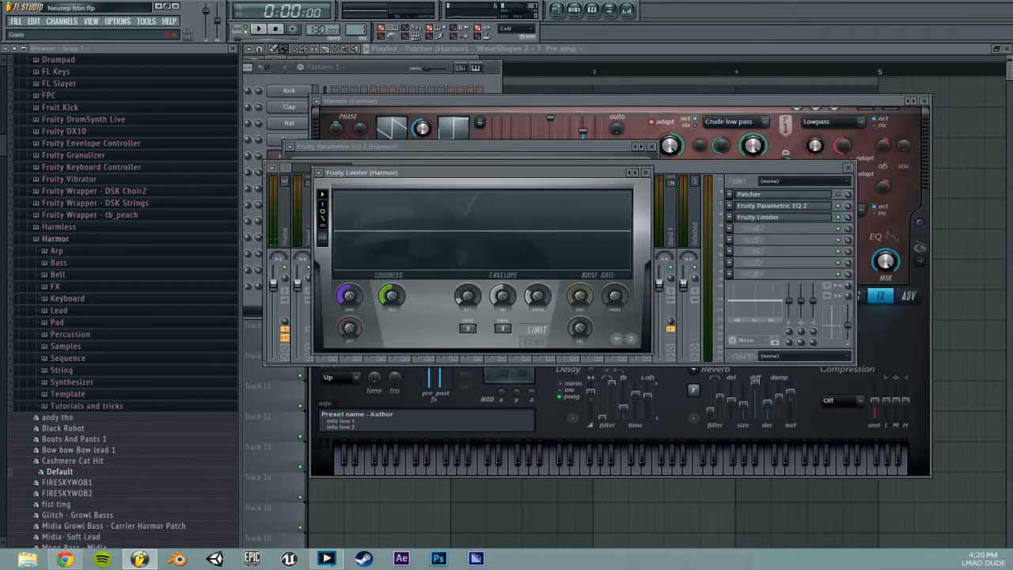
# Step: Make the equalizer's band 4 a narrow band pass, move it to the low end of the spectrum and audition it
pyautogui.click(764, 207)
pyautogui.moveTo(604, 174); pyautogui.dragTo(604, 198)
pyautogui.scroll(-10, 421, 237)
pyautogui.scroll(-5, 420, 237)
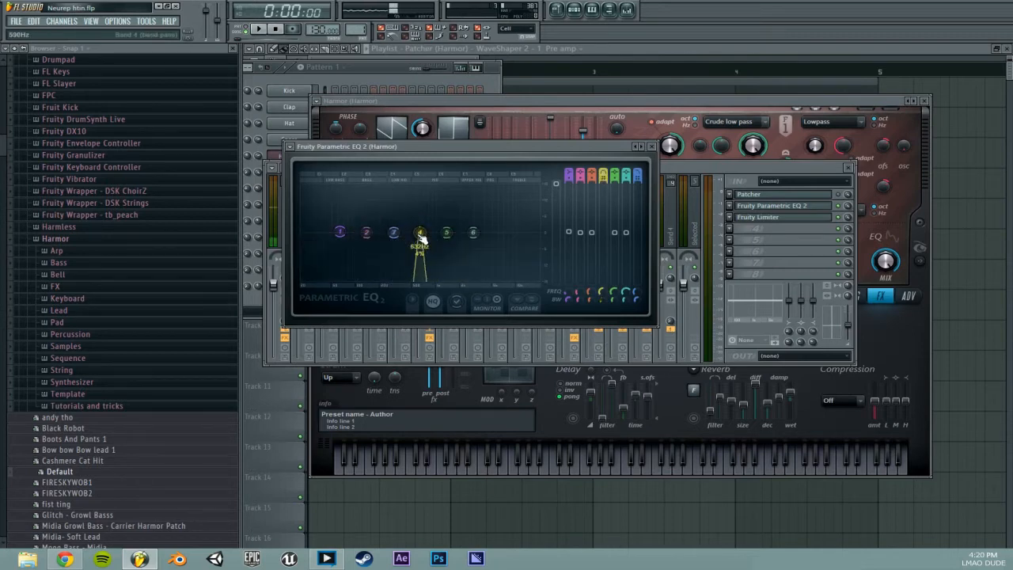
pyautogui.moveTo(420, 236); pyautogui.dragTo(330, 237)
pyautogui.press('space')
pyautogui.press('space')
# Step: Shift the equalizer's band 4 band pass slightly higher in frequency, near band 1, and audition it
pyautogui.click(730, 228)
pyautogui.click(756, 235)
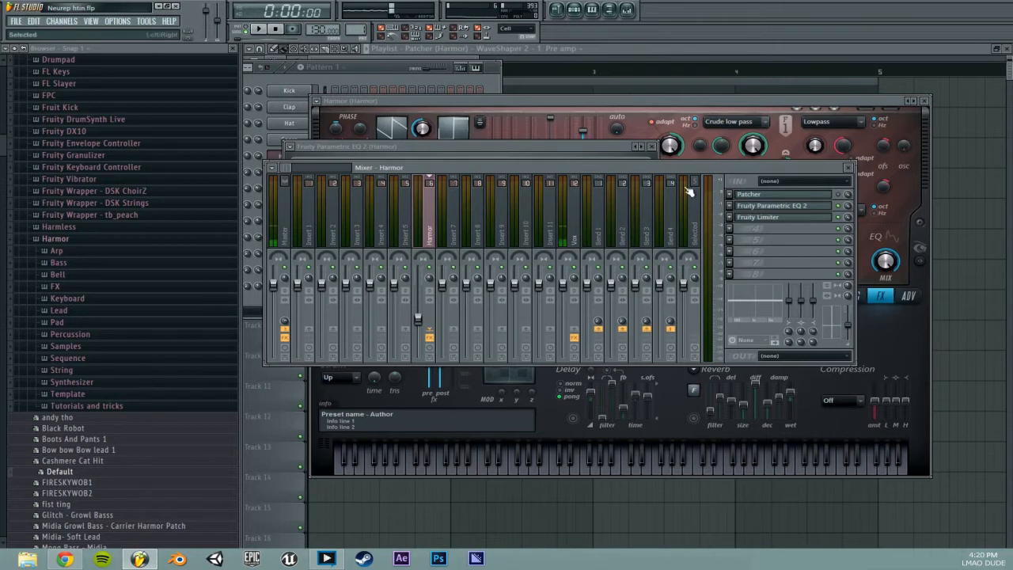
pyautogui.click(758, 208)
pyautogui.moveTo(326, 232)
pyautogui.mouseDown()
pyautogui.moveTo(354, 232)
pyautogui.moveTo(338, 232)
pyautogui.mouseUp()
pyautogui.press('space')
pyautogui.press('space')
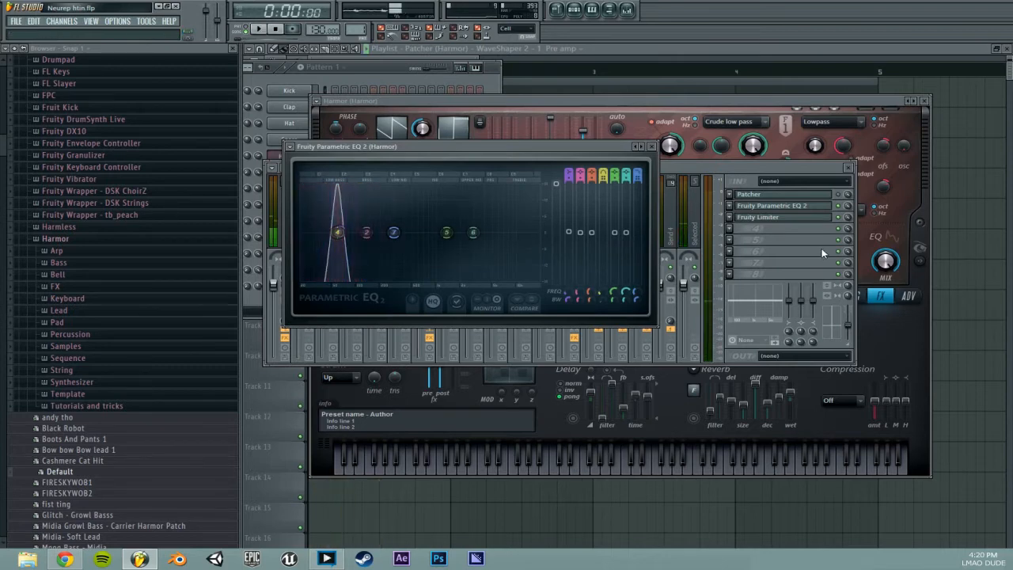
# Step: Remove Fruity Parametric EQ 2 and Fruity Limiter from the Harmor track's effect slots
pyautogui.click(785, 251)
pyautogui.click(730, 207)
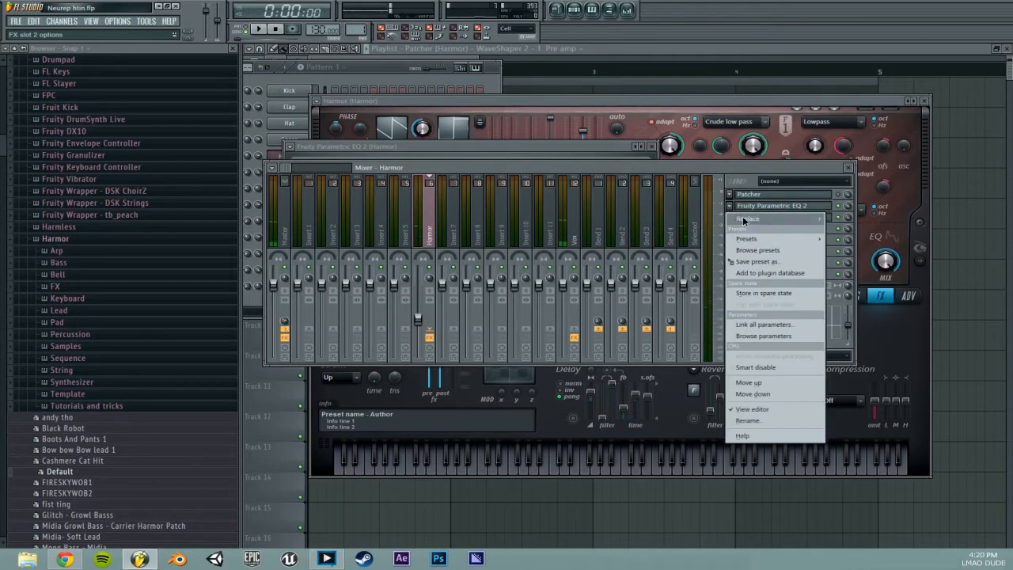
pyautogui.click(847, 82)
pyautogui.click(730, 224)
pyautogui.moveTo(784, 223)
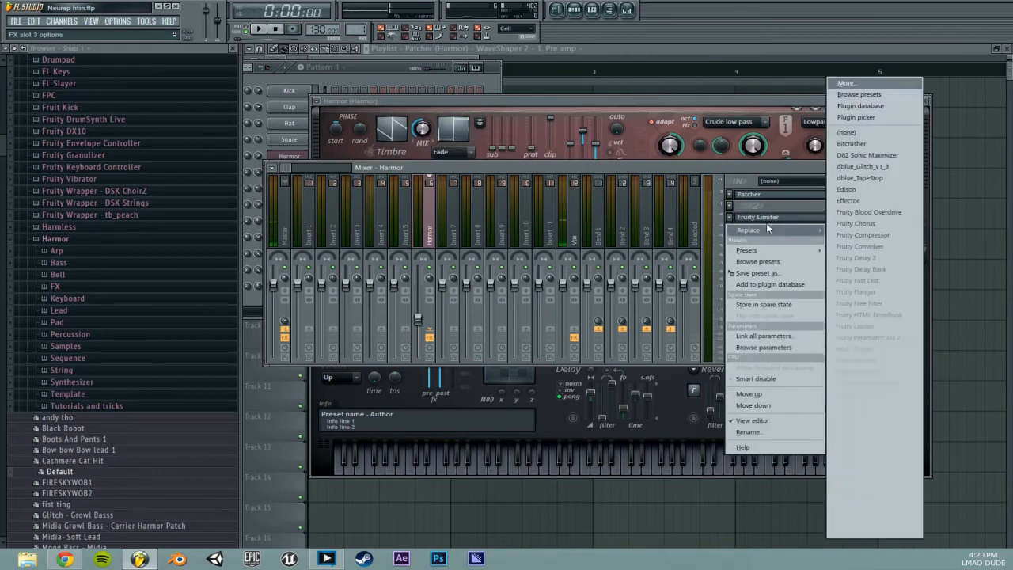
pyautogui.click(847, 81)
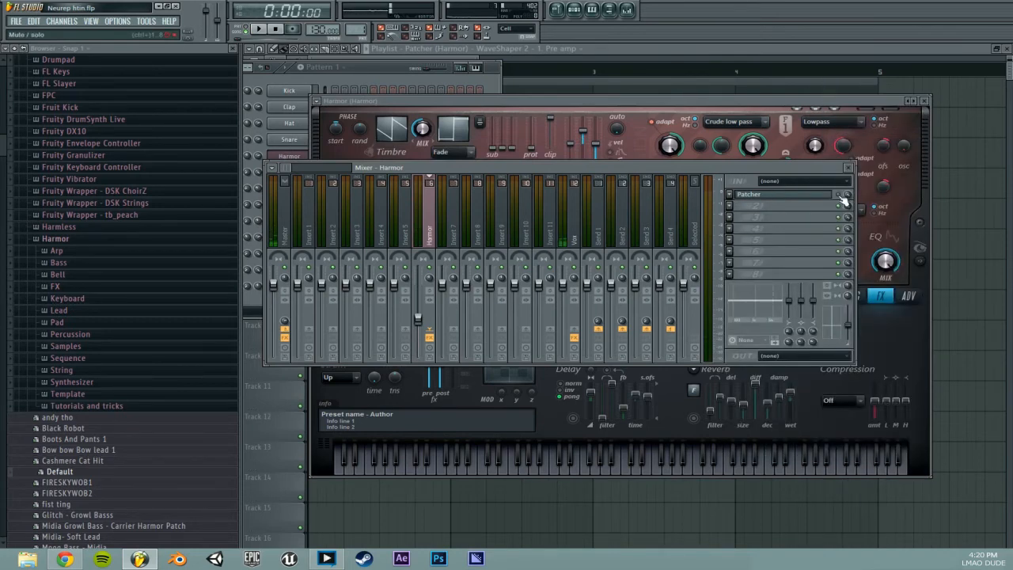
# Step: Raise the Harmor track's fader slightly and open its Patcher map, shifting the first Param. EQ 2 module a little
pyautogui.click(773, 199)
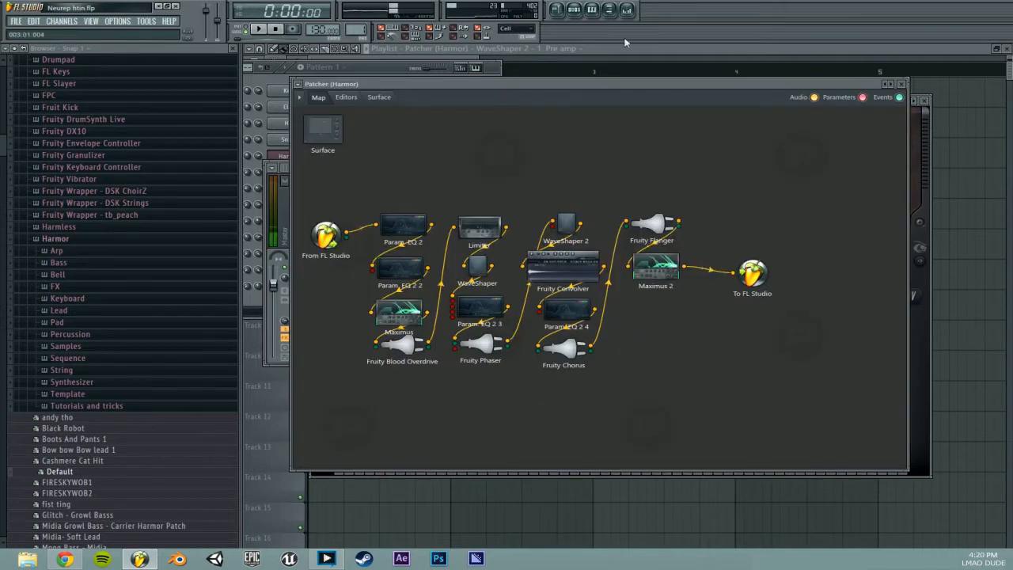
pyautogui.click(627, 10)
pyautogui.moveTo(418, 323); pyautogui.dragTo(421, 316)
pyautogui.click(752, 198)
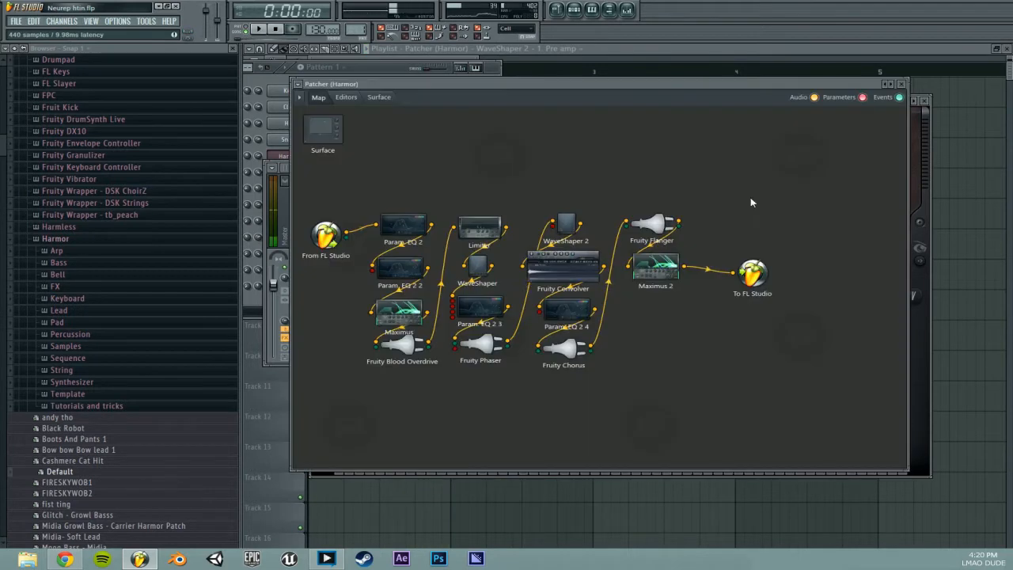
pyautogui.moveTo(403, 226); pyautogui.dragTo(400, 229)
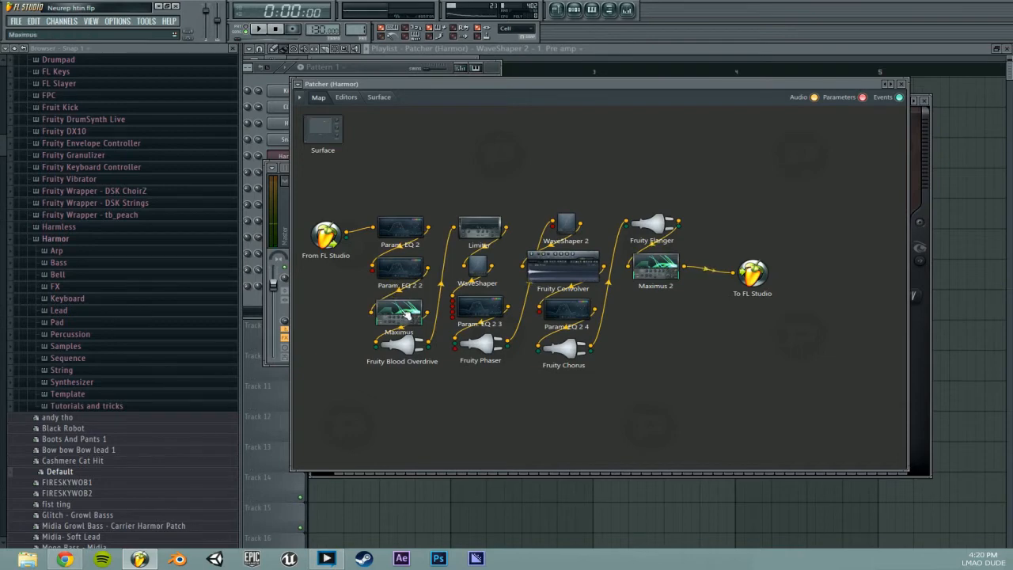
# Step: Open the Fruity Blood Overdrive editor inside Patcher and audition the bass through it
pyautogui.doubleClick(408, 354)
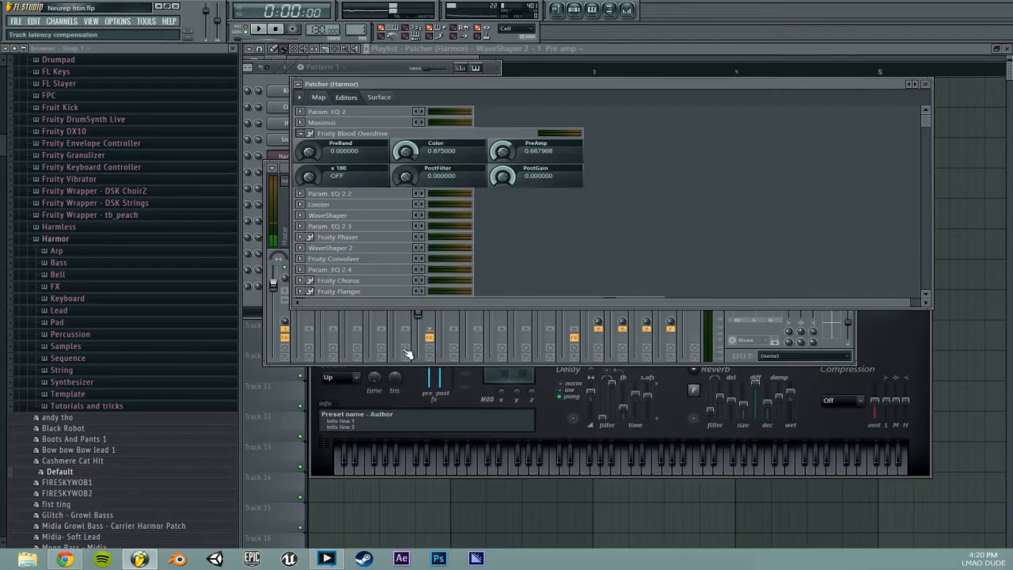
pyautogui.press('space')
pyautogui.press('space')
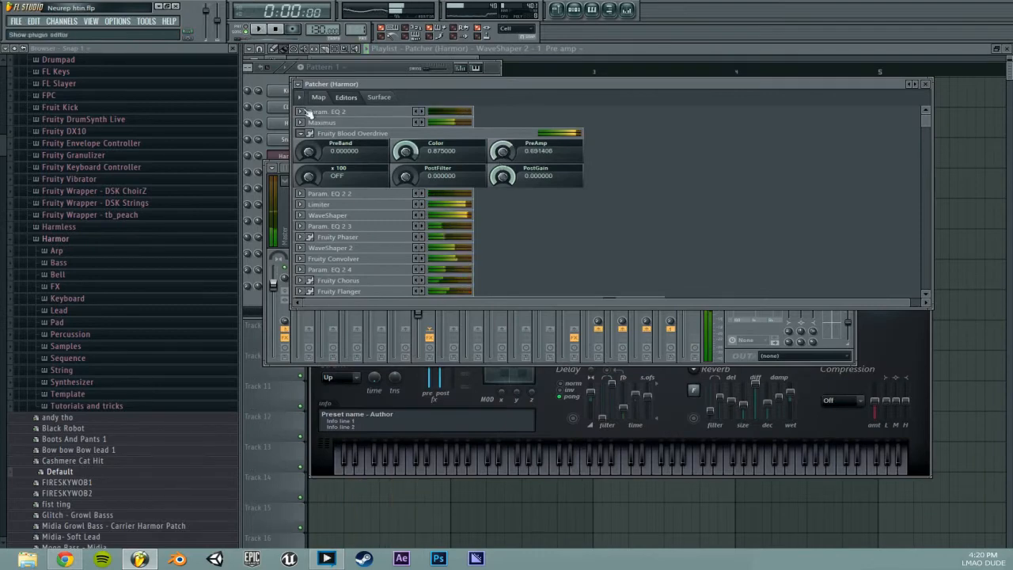
# Step: Move To FL Studio above the Limiter, feed it from the Limiter's output and examine the Limiter's display during playback
pyautogui.click(316, 99)
pyautogui.moveTo(752, 273); pyautogui.dragTo(558, 162)
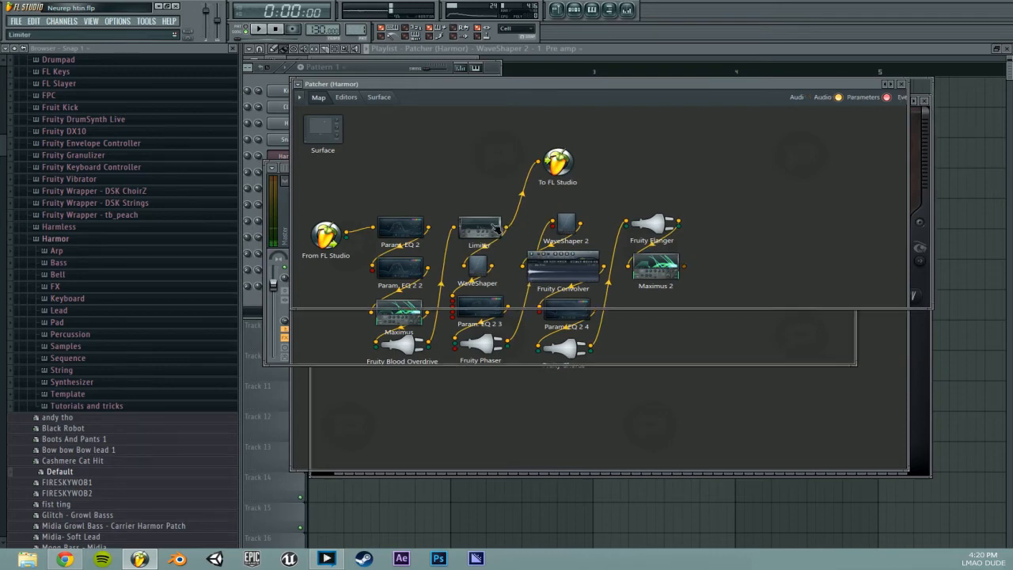
pyautogui.doubleClick(493, 229)
pyautogui.press('space')
pyautogui.moveTo(925, 121); pyautogui.dragTo(925, 146)
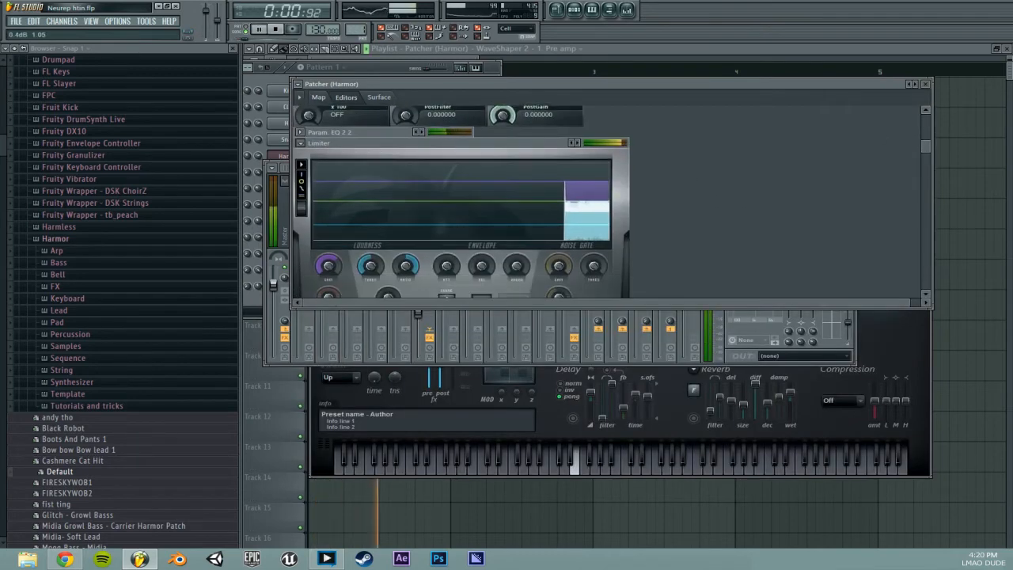
pyautogui.press('space')
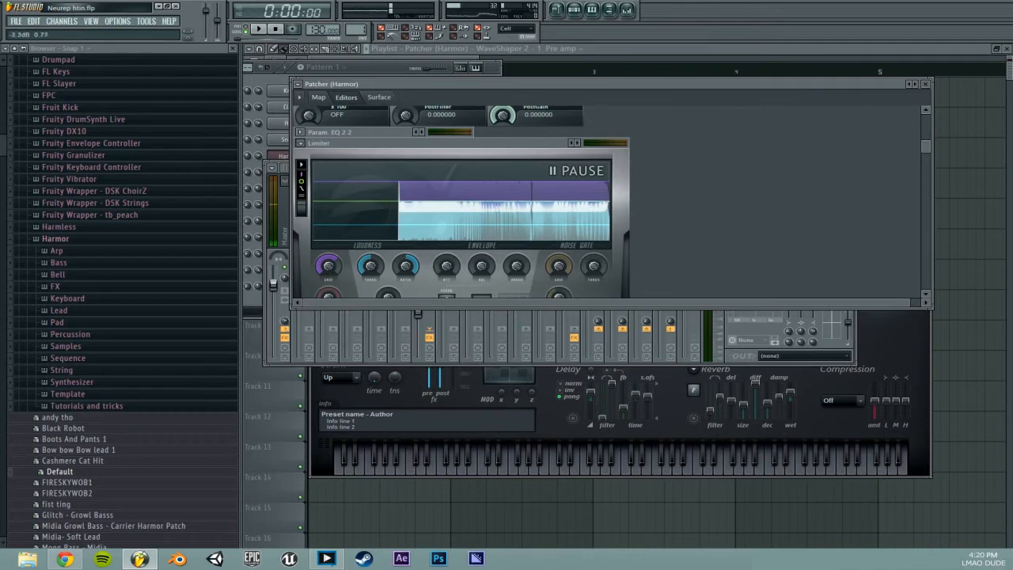
pyautogui.click(317, 144)
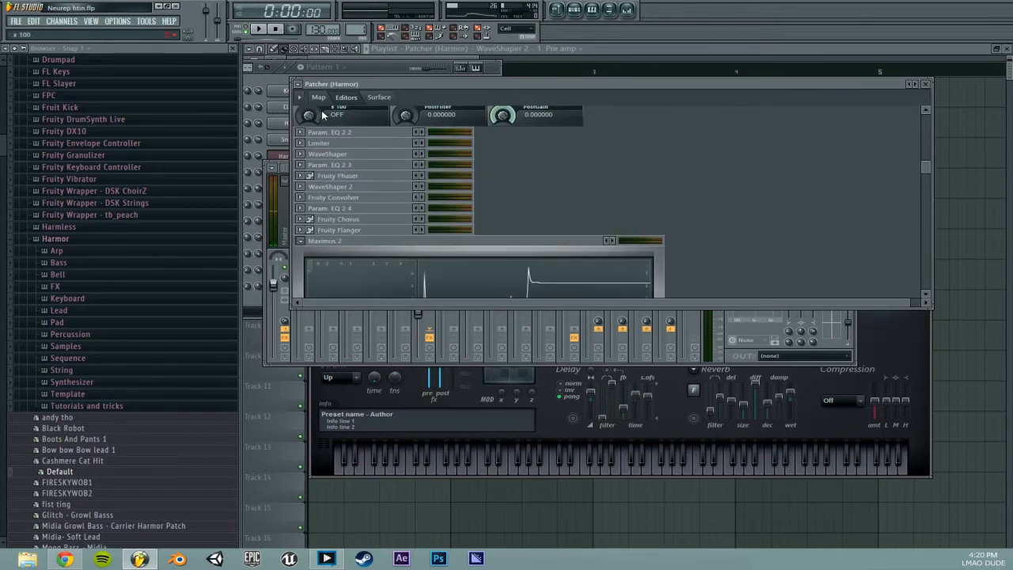
# Step: Disconnect the Limiter from To FL Studio and feed the output module from Param. EQ 2 3 instead
pyautogui.click(320, 96)
pyautogui.moveTo(484, 230); pyautogui.dragTo(469, 229)
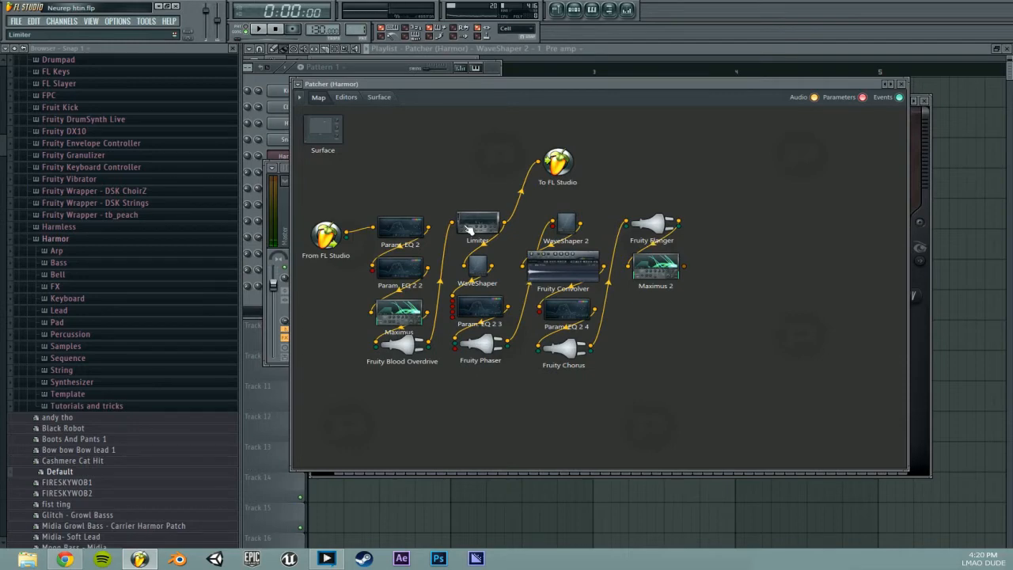
pyautogui.moveTo(539, 161); pyautogui.dragTo(509, 186)
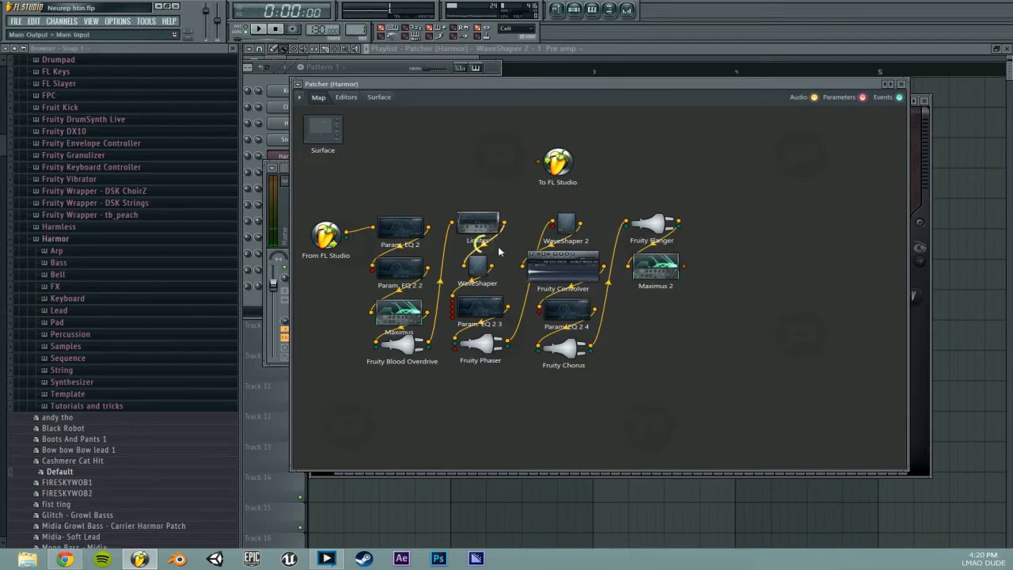
pyautogui.moveTo(497, 270); pyautogui.dragTo(538, 163)
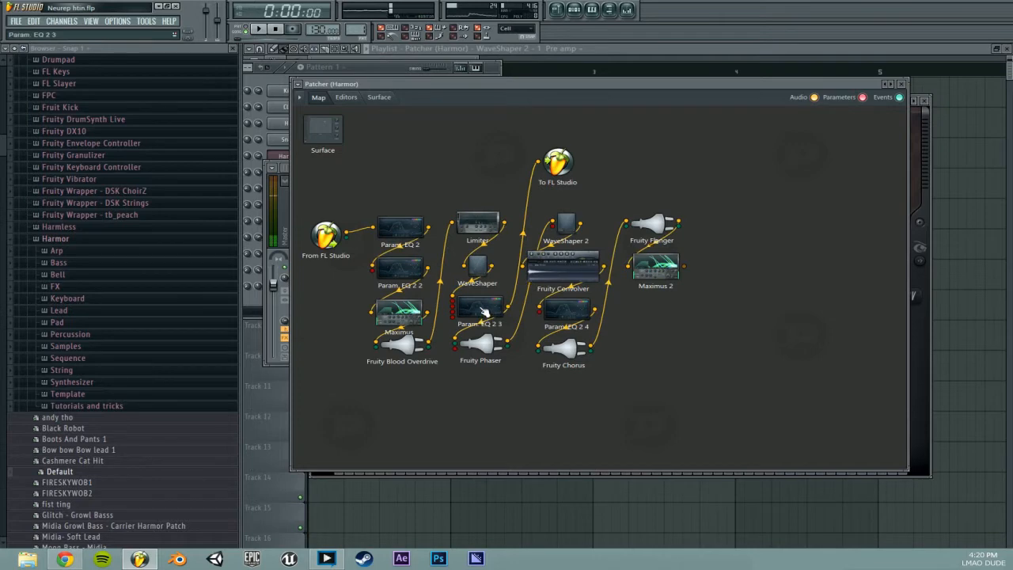
# Step: Examine the band settings of Param. EQ 2 3 and audition the sound at that point of the chain
pyautogui.doubleClick(485, 311)
pyautogui.scroll(-3, 920, 125)
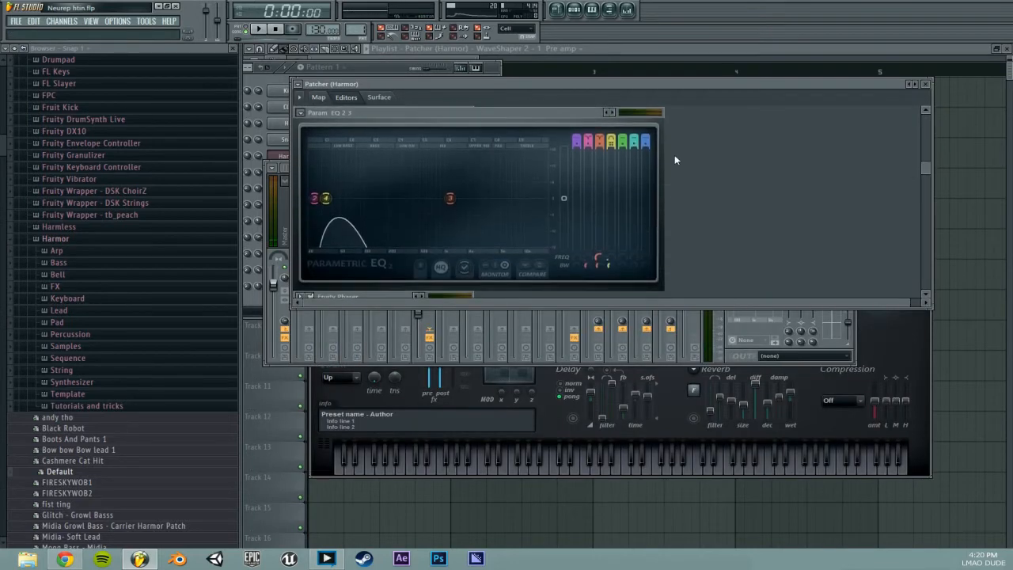
pyautogui.click(307, 114)
pyautogui.click(318, 97)
pyautogui.press('space')
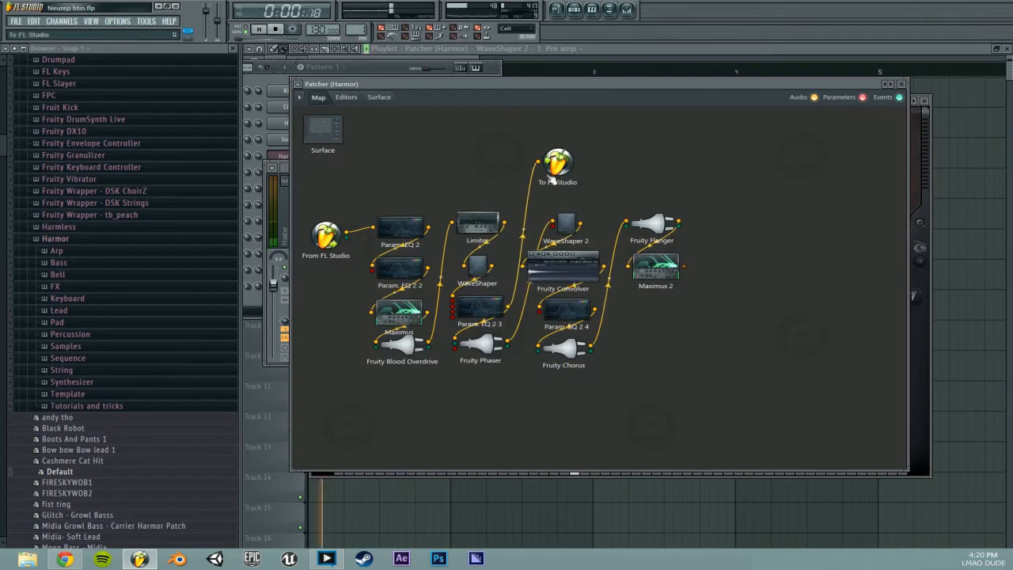
pyautogui.press('space')
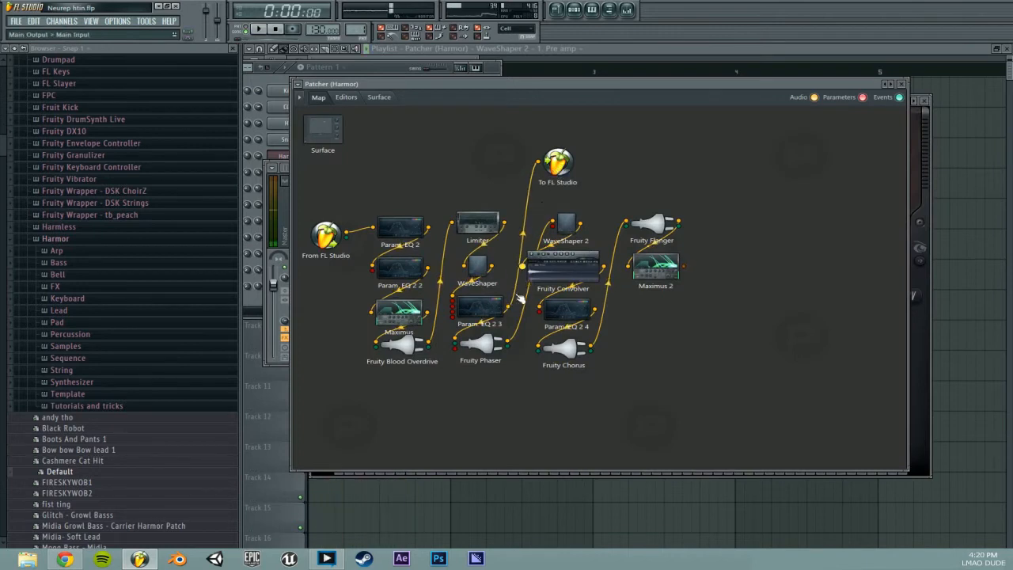
# Step: Audition the Fruity Phaser's output through To FL Studio and disconnect the phaser from the output module
pyautogui.press('space')
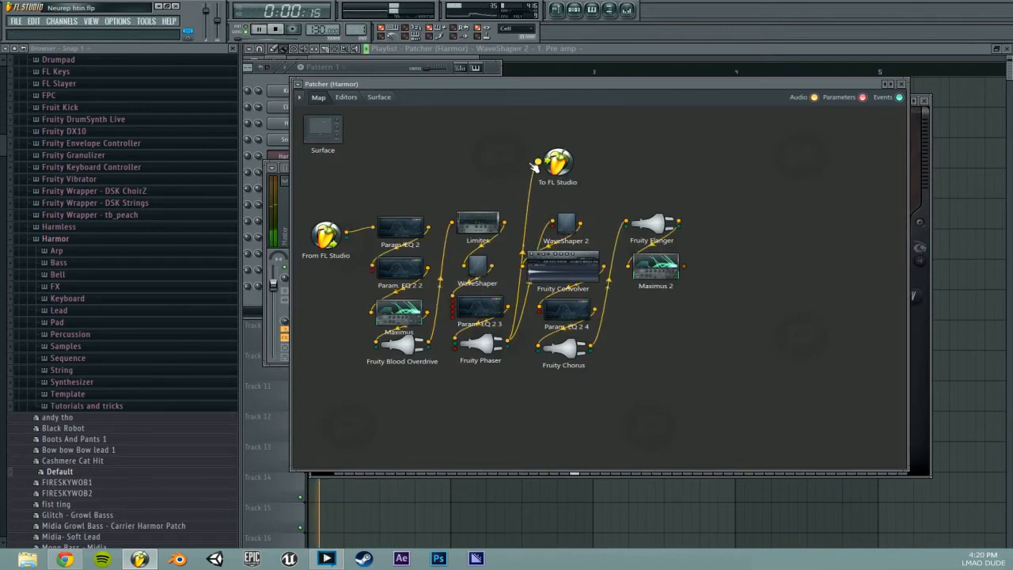
pyautogui.press('space')
pyautogui.moveTo(539, 164); pyautogui.dragTo(501, 163)
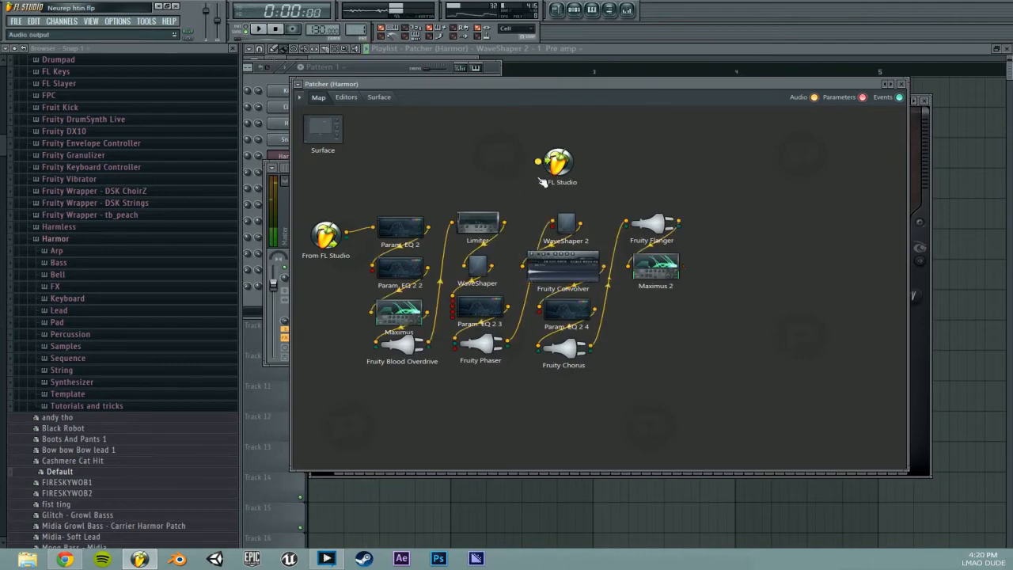
pyautogui.moveTo(509, 341); pyautogui.dragTo(504, 168)
pyautogui.press('space')
pyautogui.press('space')
pyautogui.moveTo(508, 341); pyautogui.dragTo(516, 282)
pyautogui.press('space')
pyautogui.press('space')
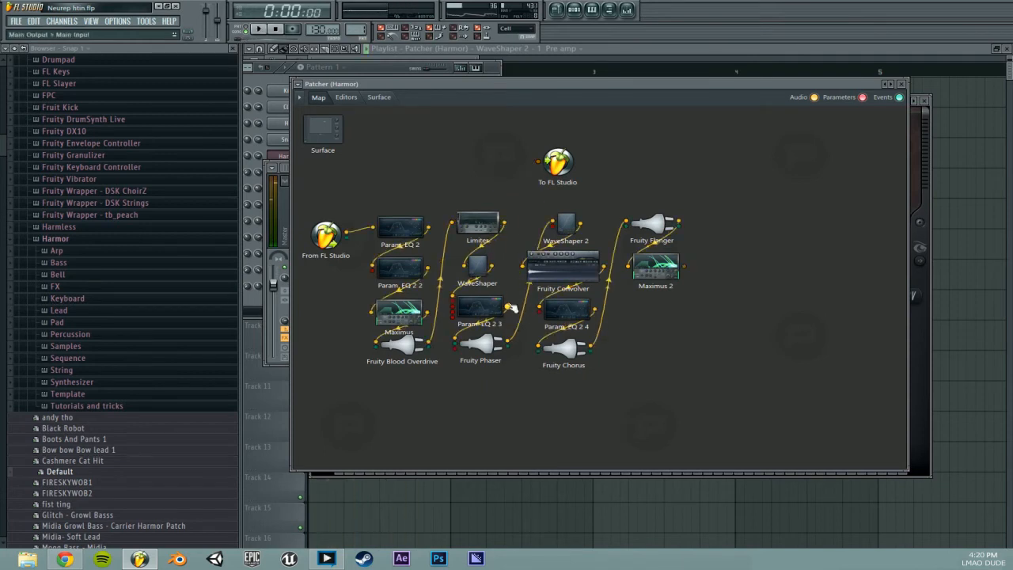
# Step: Shift the WaveShaper 2 module slightly and connect its output to To FL Studio
pyautogui.moveTo(567, 222); pyautogui.dragTo(562, 223)
pyautogui.moveTo(577, 224); pyautogui.dragTo(577, 219)
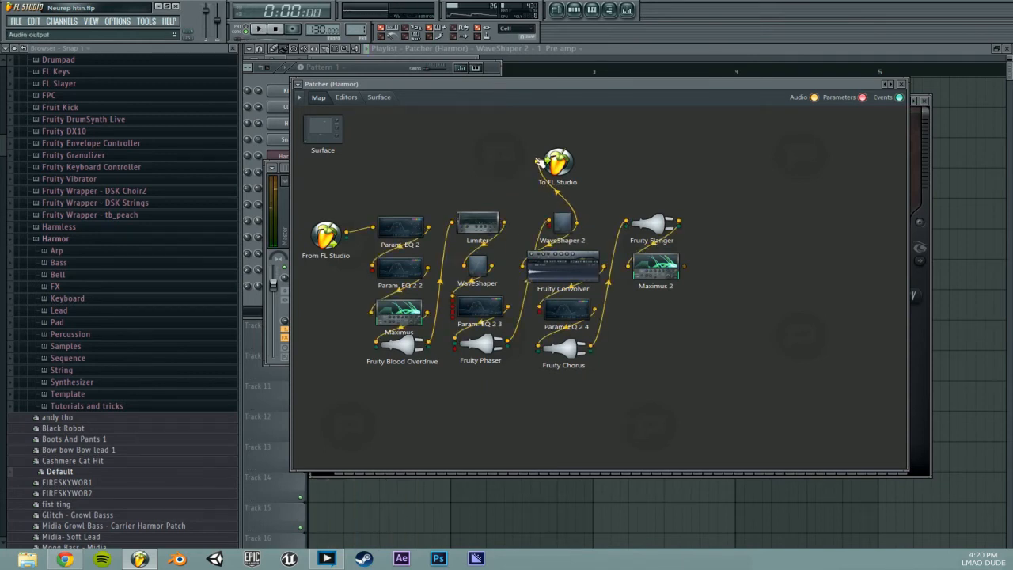
pyautogui.moveTo(537, 162); pyautogui.dragTo(538, 162)
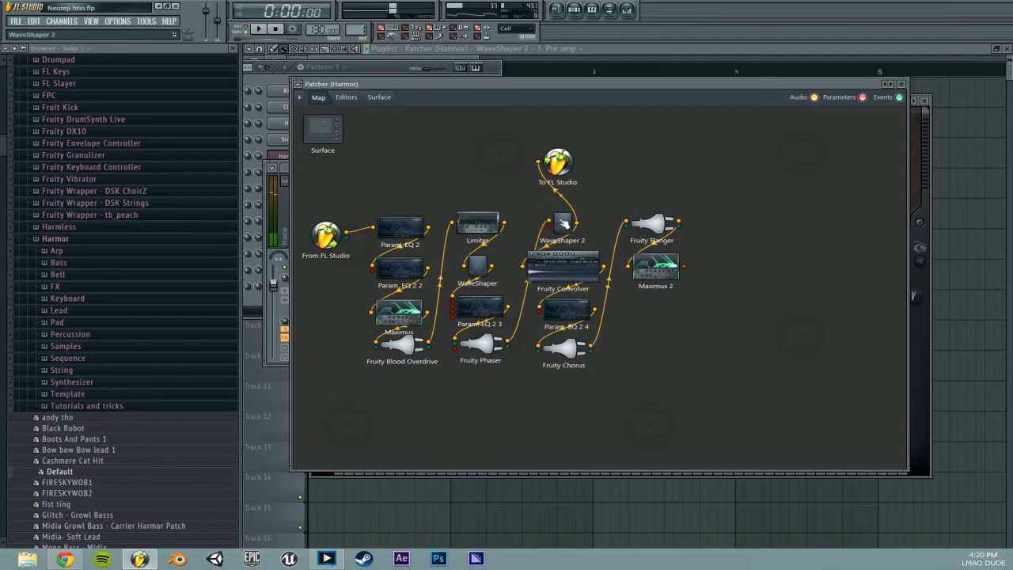
# Step: Examine WaveShaper 2's curve, audition it and disconnect the module from To FL Studio
pyautogui.doubleClick(565, 221)
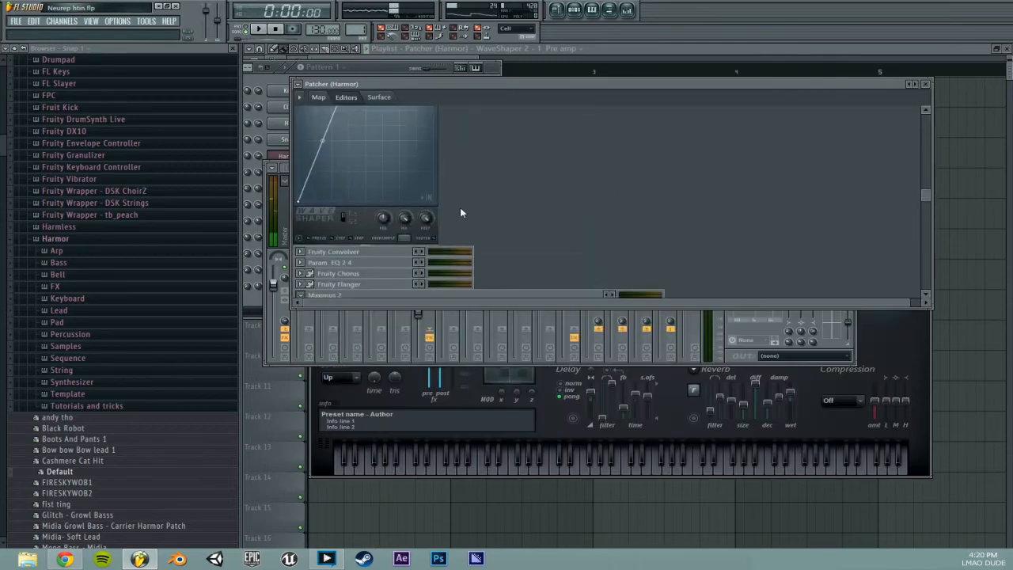
pyautogui.moveTo(928, 196); pyautogui.dragTo(900, 187)
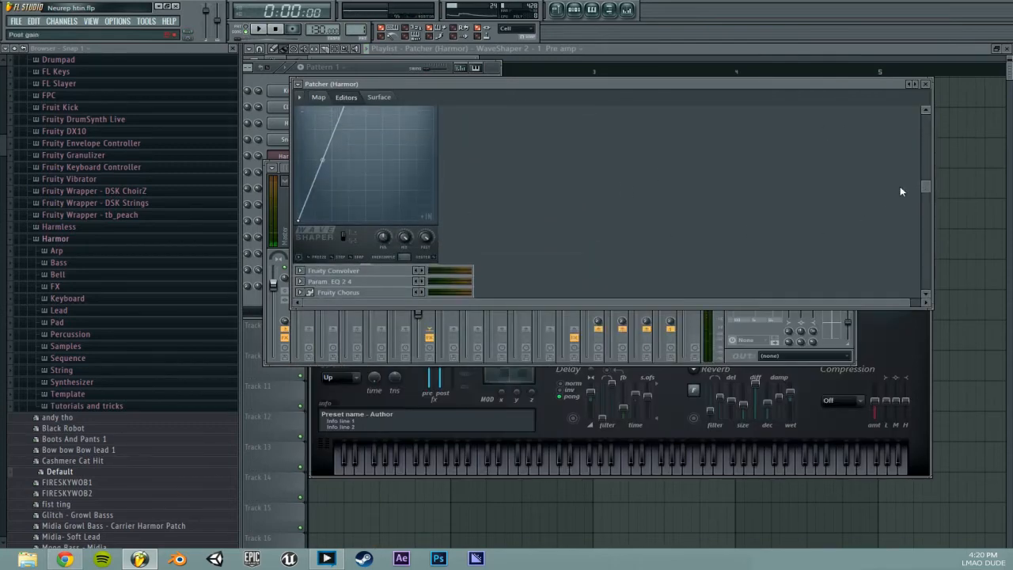
pyautogui.press('space')
pyautogui.press('space')
pyautogui.click(318, 97)
pyautogui.moveTo(537, 163); pyautogui.dragTo(585, 197)
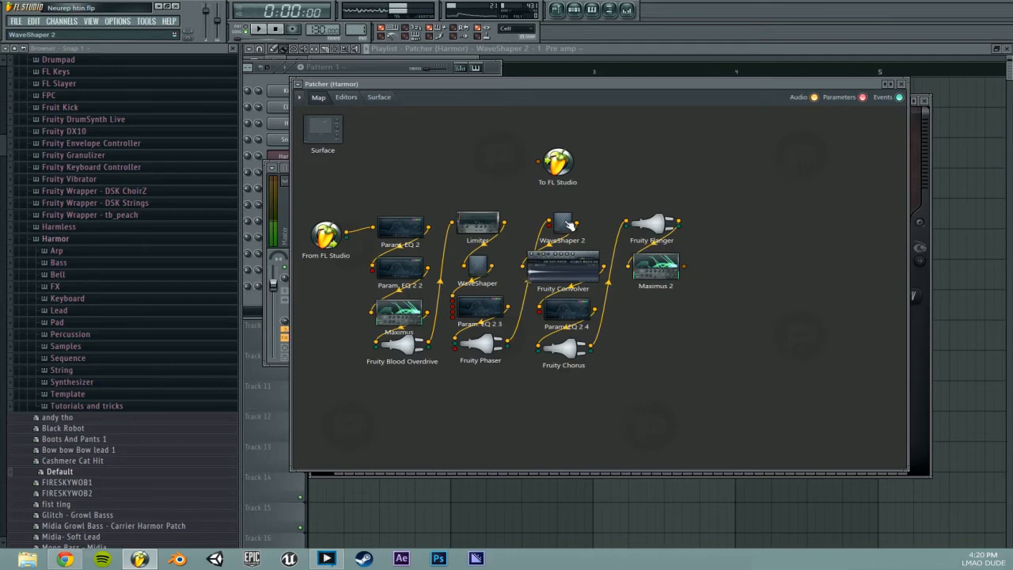
# Step: Bring the playlist's automation clips into view, undo the stray edit there and set the playback position just before bar 2
pyautogui.moveTo(569, 225)
pyautogui.mouseDown()
pyautogui.moveTo(581, 224)
pyautogui.moveTo(519, 213)
pyautogui.moveTo(578, 224)
pyautogui.moveTo(570, 213)
pyautogui.mouseUp()
pyautogui.click(537, 49)
pyautogui.keyDown('ctrl'); pyautogui.click(664, 324); pyautogui.keyUp('ctrl')
pyautogui.click(608, 426)
pyautogui.hotkey('ctrl', 'z')
pyautogui.click(434, 68)
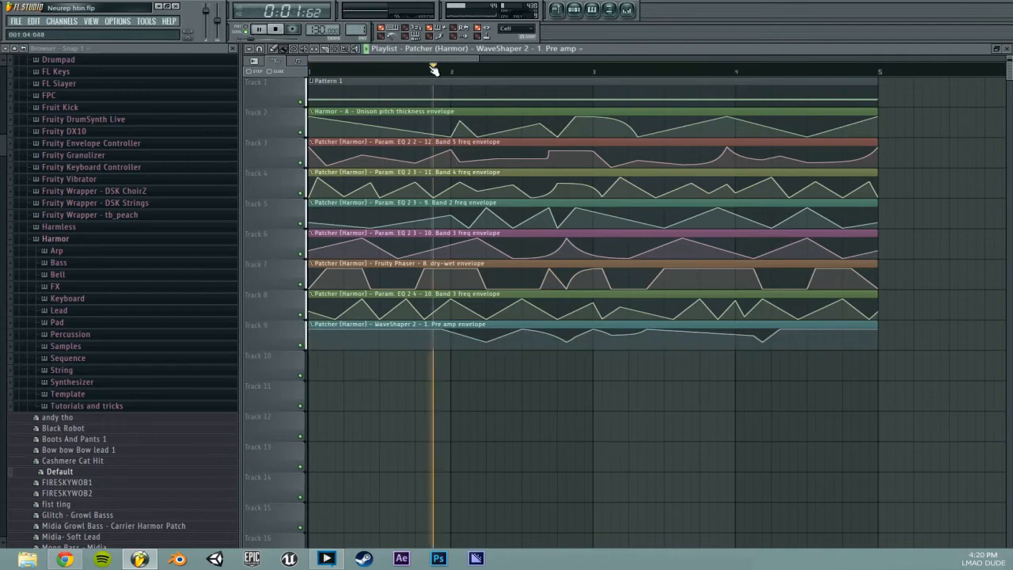
# Step: Reopen Patcher from the Harmor mixer track, move To FL Studio above Fruity Convolver and feed it from the convolver's output
pyautogui.click(629, 11)
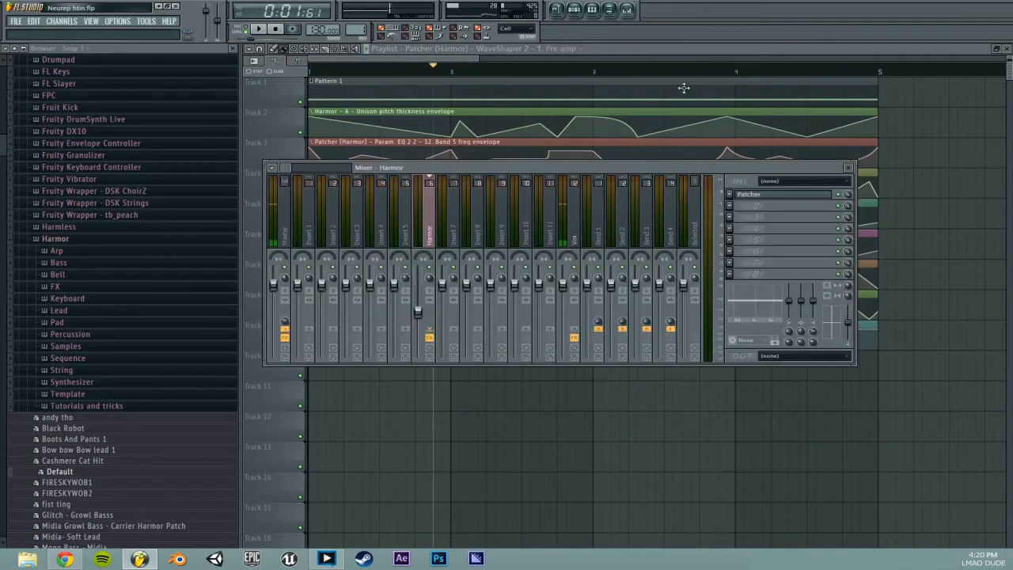
pyautogui.click(773, 204)
pyautogui.moveTo(568, 183); pyautogui.dragTo(623, 176)
pyautogui.moveTo(603, 266); pyautogui.dragTo(593, 165)
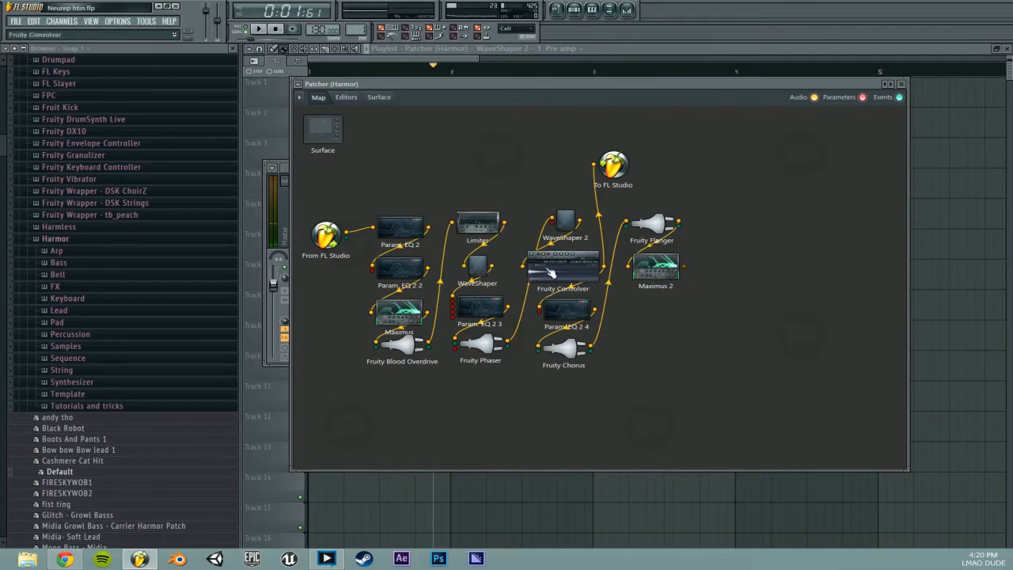
# Step: Examine Fruity Convolver's IMP Lex - Tiled Room impulse, audition it and return to the Patcher map
pyautogui.doubleClick(545, 271)
pyautogui.moveTo(926, 119); pyautogui.dragTo(925, 198)
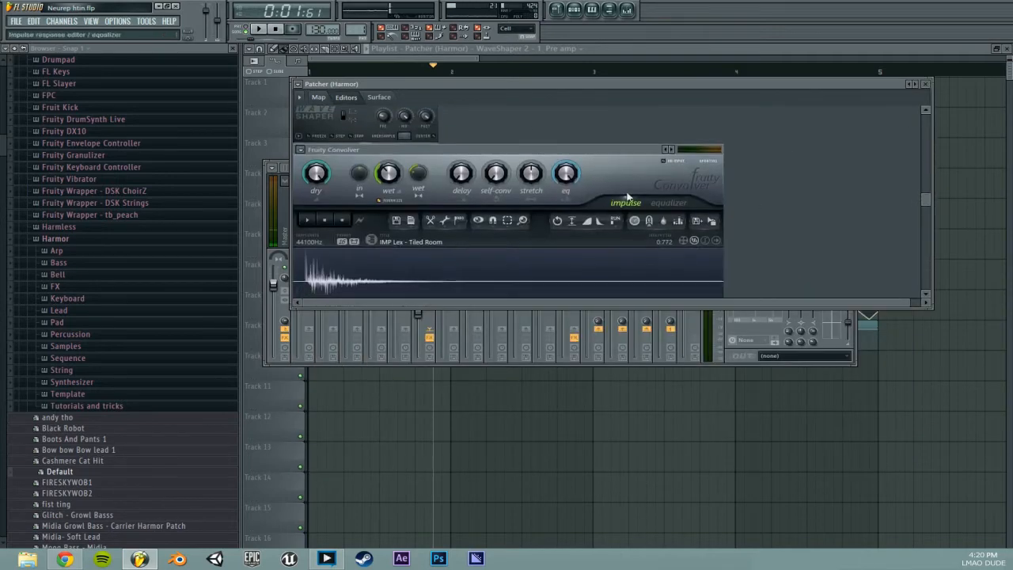
pyautogui.press('space')
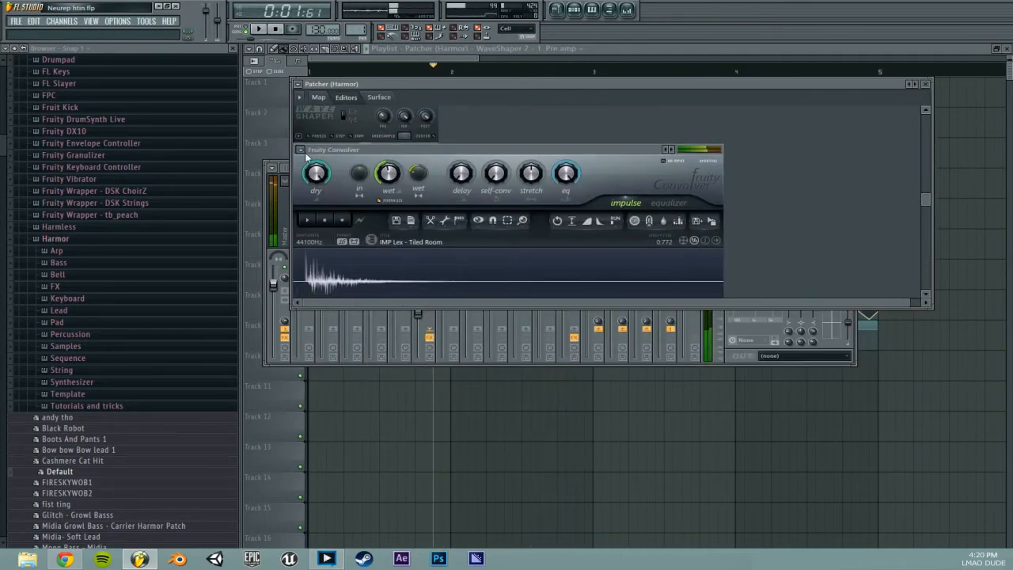
pyautogui.click(302, 149)
pyautogui.click(318, 97)
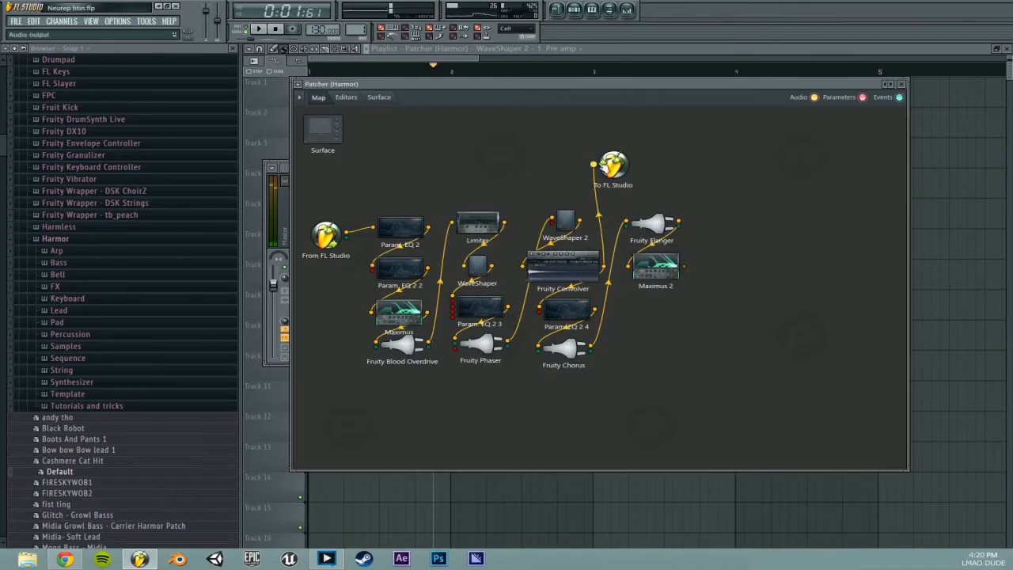
# Step: Move To FL Studio below Maximus 2, feed it from Param. EQ 2 4 and examine that equalizer's band 3 during playback
pyautogui.moveTo(613, 164); pyautogui.dragTo(686, 324)
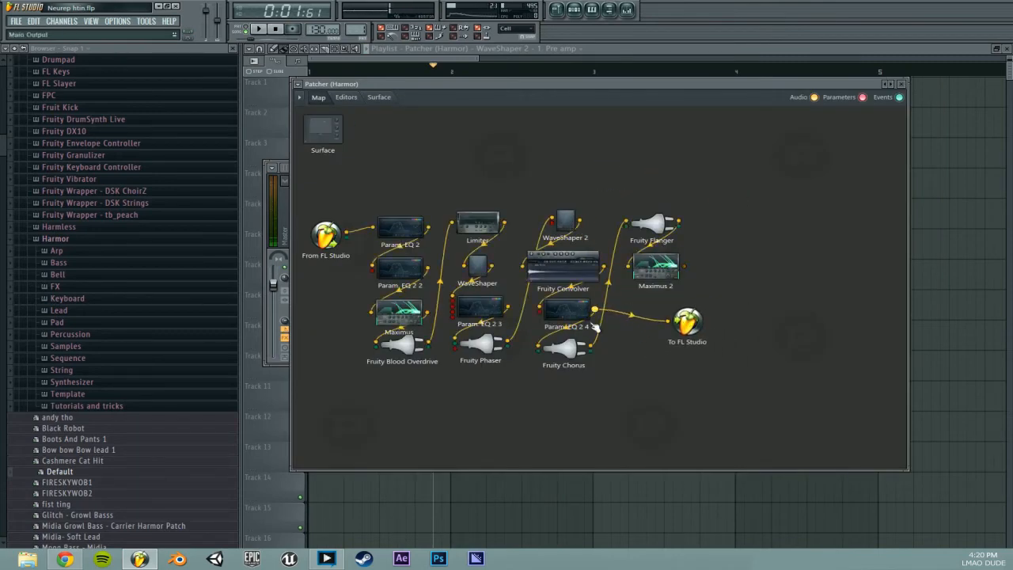
pyautogui.click(346, 97)
pyautogui.press('space')
pyautogui.moveTo(924, 123); pyautogui.dragTo(893, 222)
pyautogui.press('space')
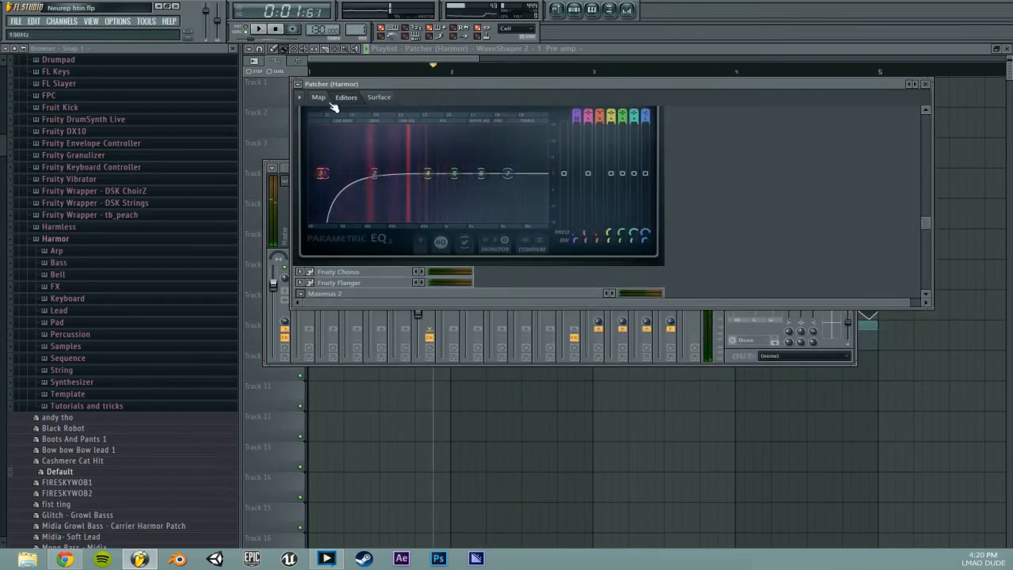
pyautogui.moveTo(327, 174); pyautogui.dragTo(319, 173)
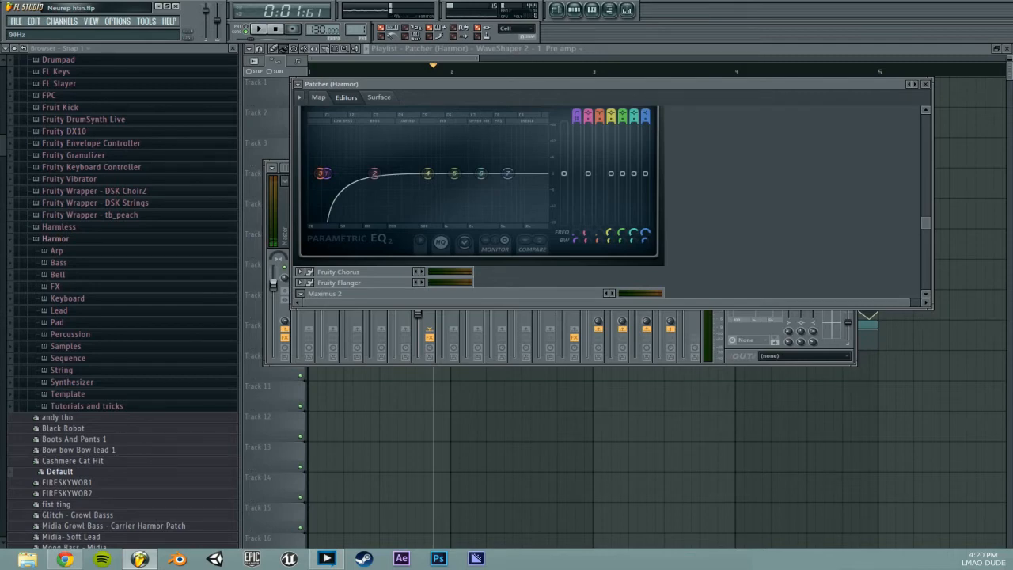
# Step: Disconnect Param. EQ 2 4 from To FL Studio and place the output module closer to Maximus 2
pyautogui.click(318, 97)
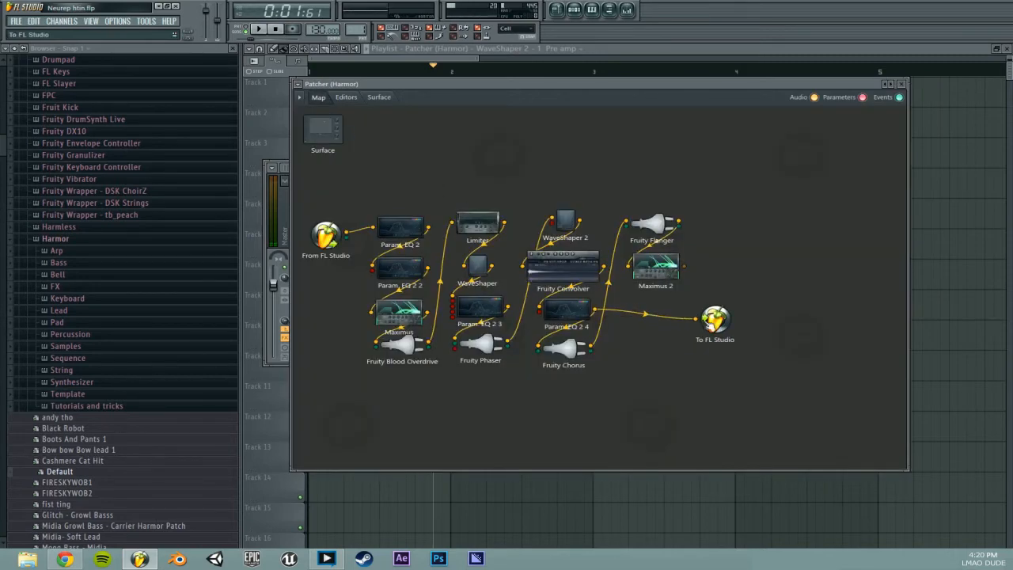
pyautogui.moveTo(639, 355); pyautogui.dragTo(639, 355)
pyautogui.moveTo(721, 322); pyautogui.dragTo(745, 298)
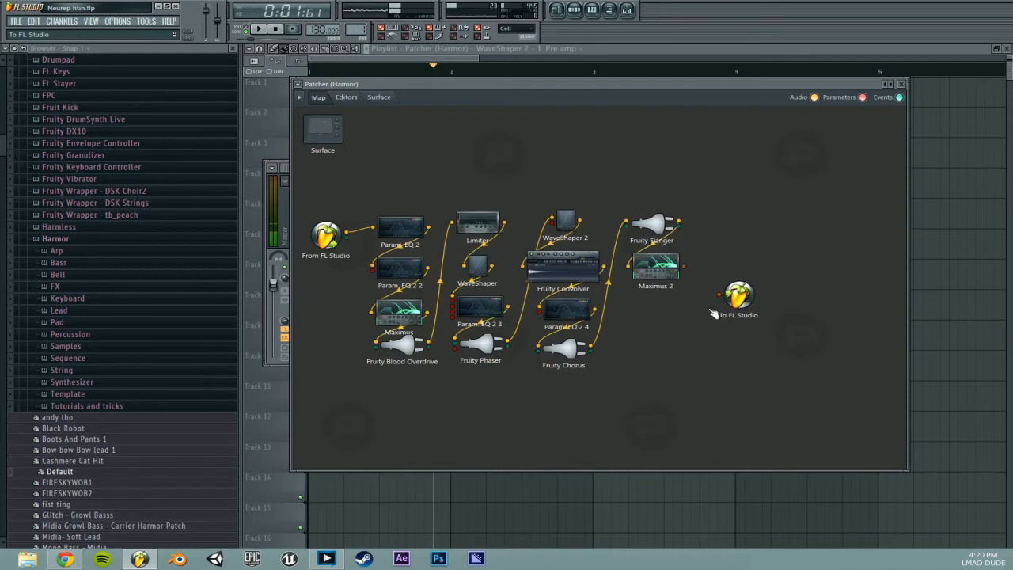
# Step: Inspect the Master track's Fruity Parametric EQ 2, pointing out its band 1 high pass, and its Fruity Limiter
pyautogui.click(626, 11)
pyautogui.click(297, 211)
pyautogui.click(284, 229)
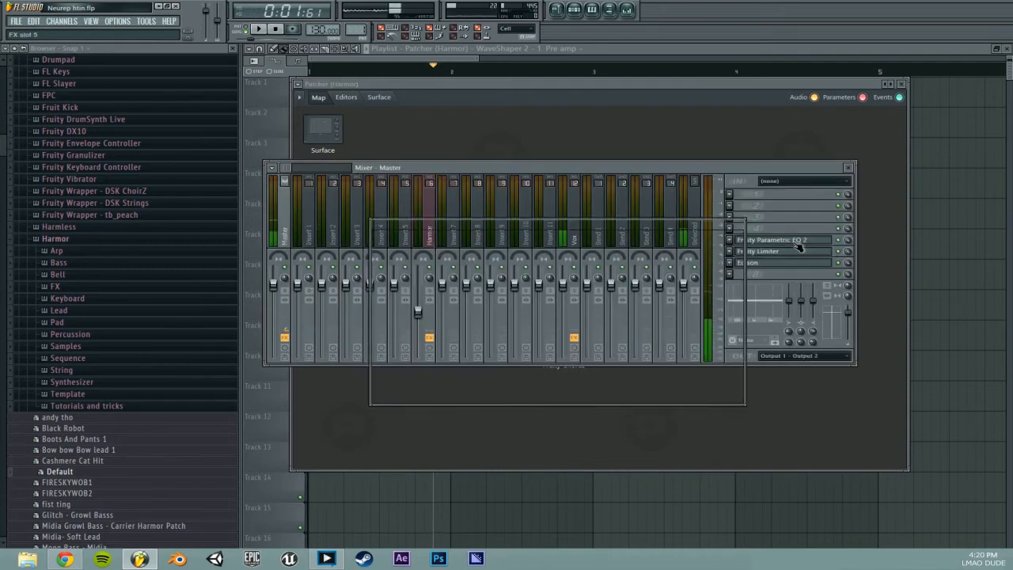
pyautogui.click(800, 241)
pyautogui.moveTo(402, 311)
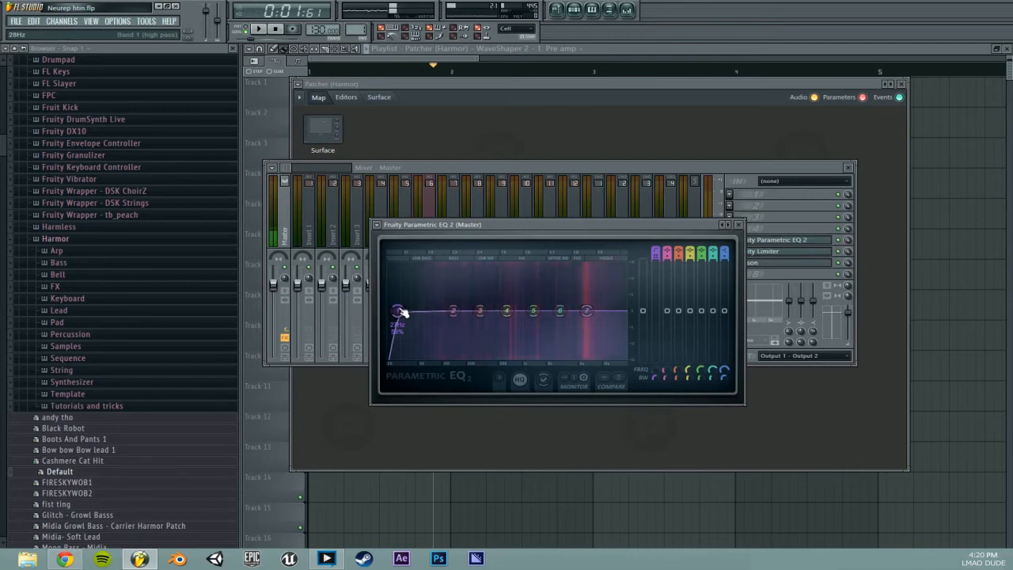
pyautogui.moveTo(401, 311); pyautogui.dragTo(398, 310)
pyautogui.click(784, 251)
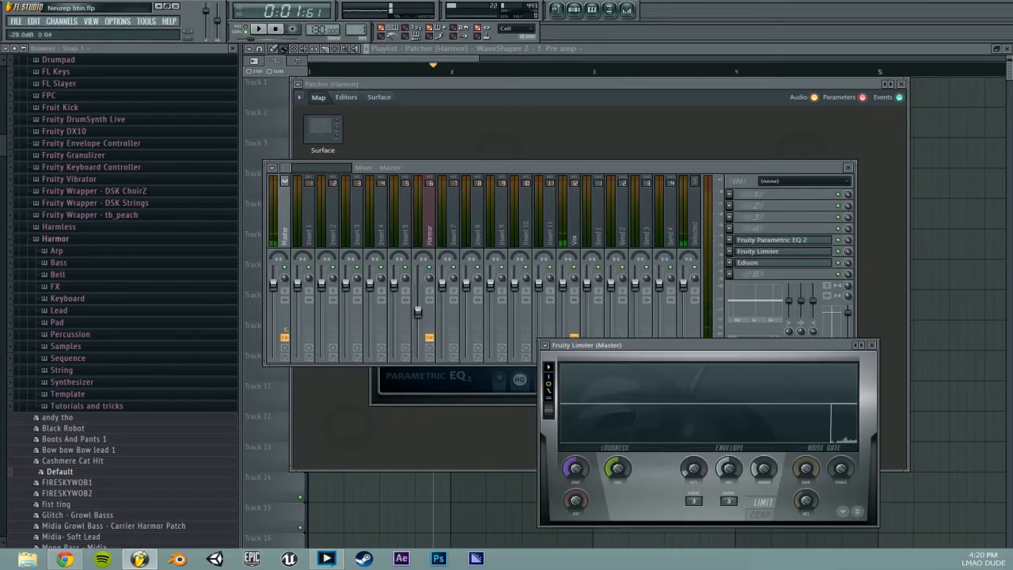
pyautogui.click(782, 249)
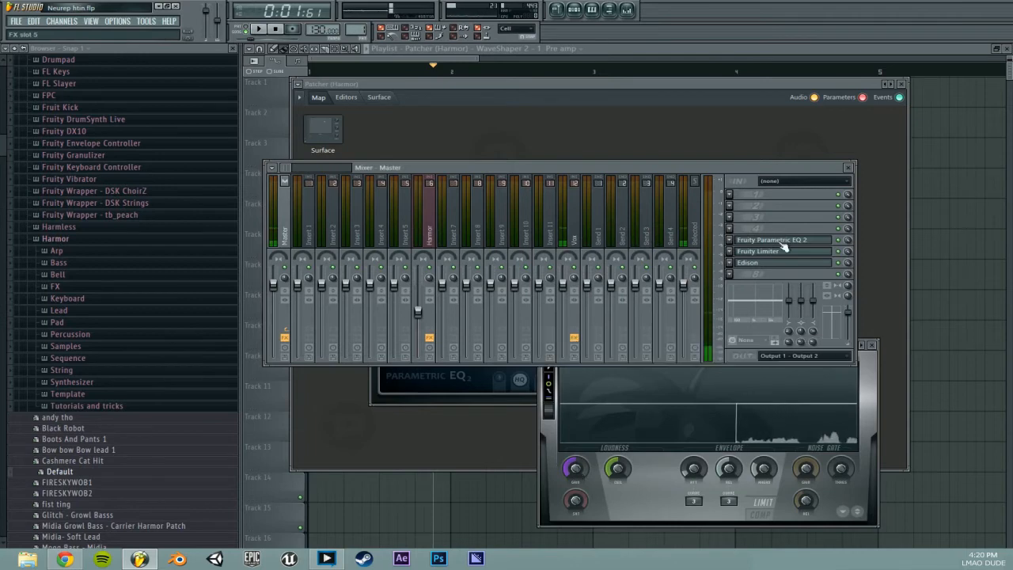
# Step: Open the Patcher on the Harmor mixer track and shift its To FL Studio module toward Fruity Chorus
pyautogui.click(429, 222)
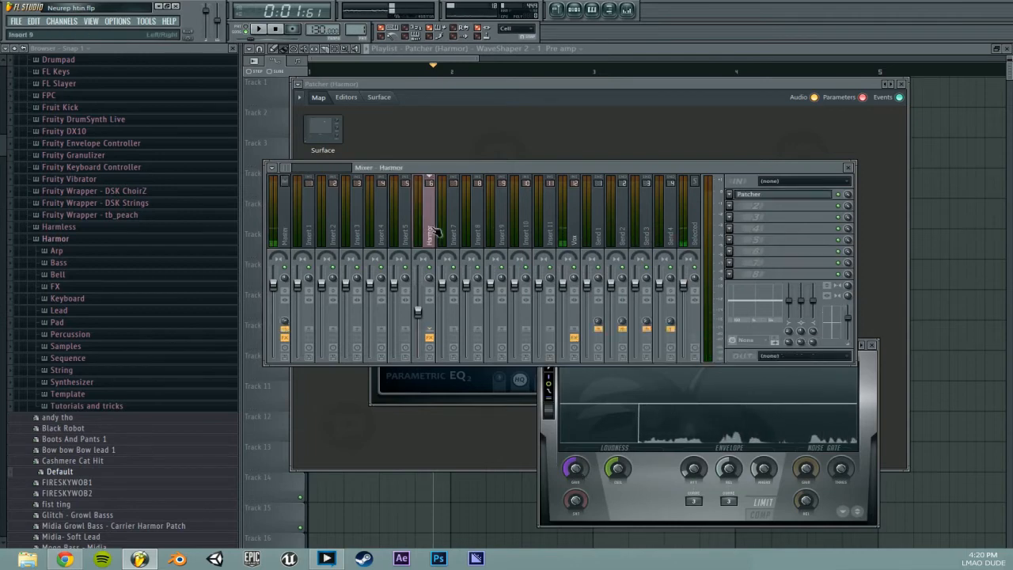
pyautogui.click(782, 194)
pyautogui.moveTo(748, 311); pyautogui.dragTo(739, 325)
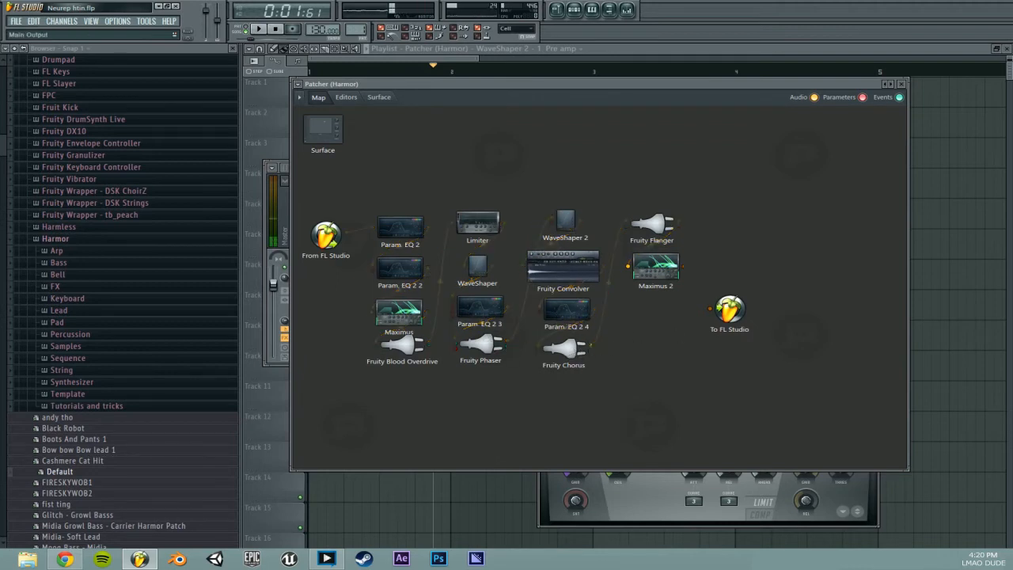
# Step: Connect Fruity Chorus to To FL Studio, replace that source with Param. EQ 2 4 and audition the sound
pyautogui.moveTo(591, 347); pyautogui.dragTo(706, 331)
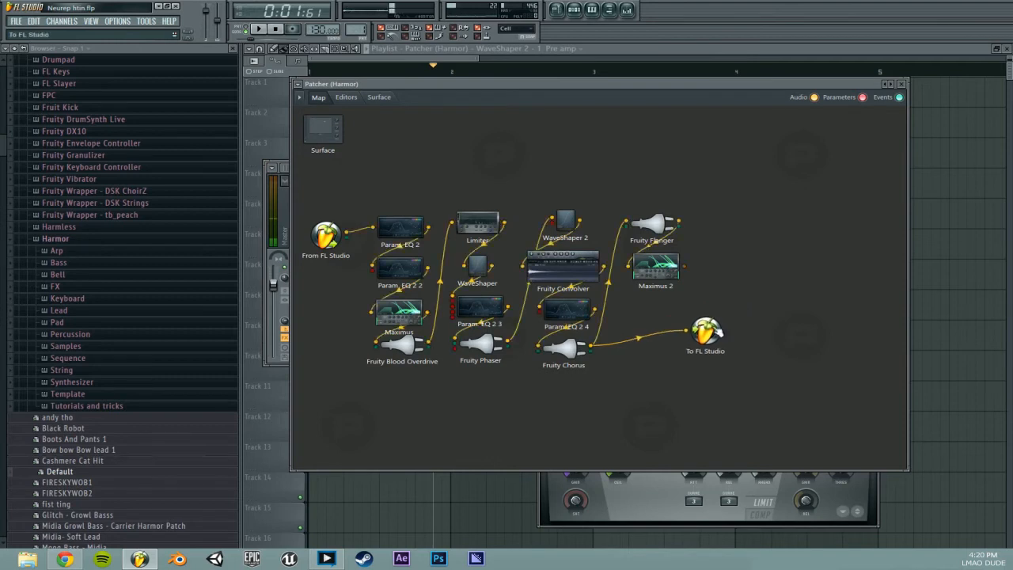
pyautogui.click(686, 332)
pyautogui.moveTo(595, 310); pyautogui.dragTo(687, 332)
pyautogui.press('space')
pyautogui.press('space')
# Step: Feed To FL Studio from Fruity Chorus instead of Param. EQ 2 4 and audition the chain
pyautogui.click(687, 332)
pyautogui.moveTo(590, 349); pyautogui.dragTo(736, 273)
pyautogui.press('space')
pyautogui.press('space')
# Step: Replace Fruity Chorus with Fruity Flanger as the source of To FL Studio and play the result briefly
pyautogui.click(686, 331)
pyautogui.moveTo(687, 225); pyautogui.dragTo(747, 255)
pyautogui.press('space')
pyautogui.press('space')
# Step: Connect Maximus 2 to To FL Studio in place of Fruity Flanger and audition the complete chain
pyautogui.click(726, 232)
pyautogui.moveTo(686, 266); pyautogui.dragTo(737, 283)
pyautogui.press('space')
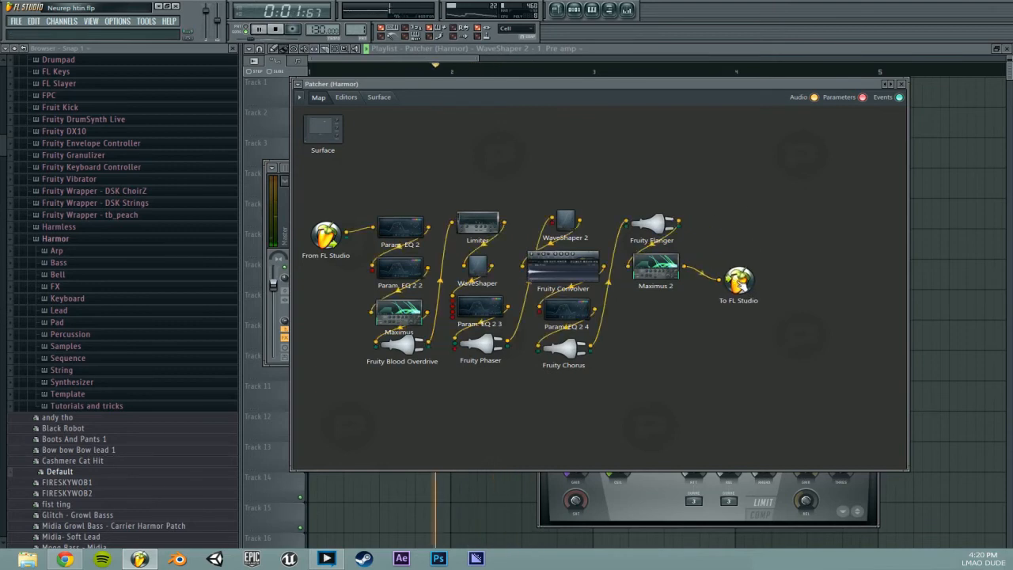
pyautogui.press('space')
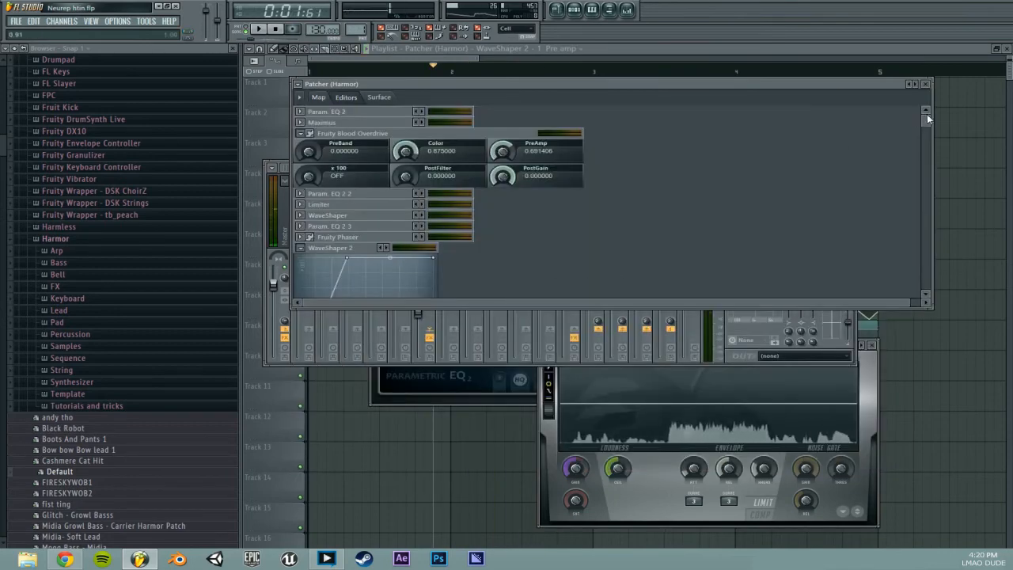
# Step: Examine Maximus 2's master compression curve among the Patcher editors during playback, then return to the map
pyautogui.moveTo(926, 119); pyautogui.dragTo(841, 426)
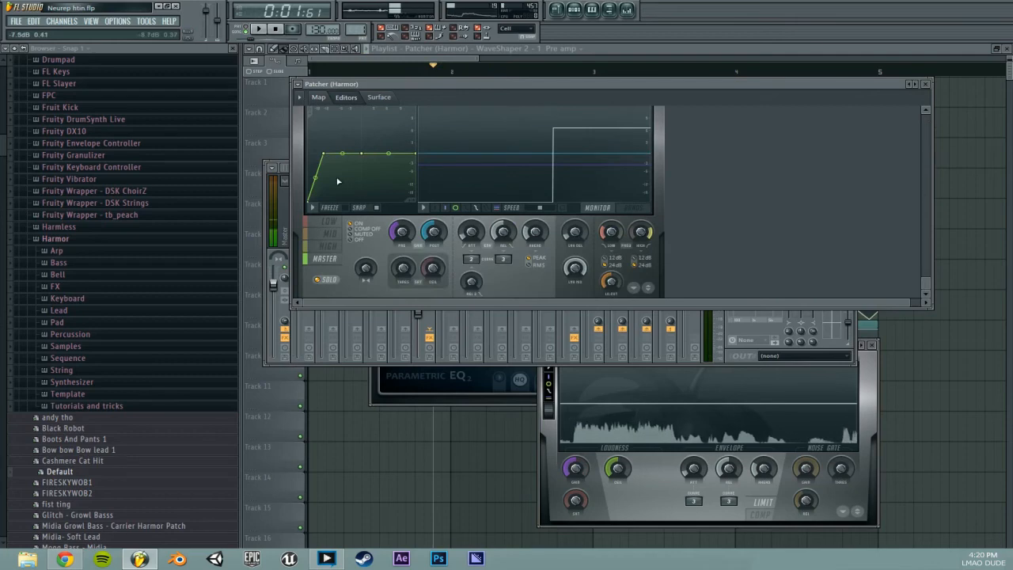
pyautogui.press('space')
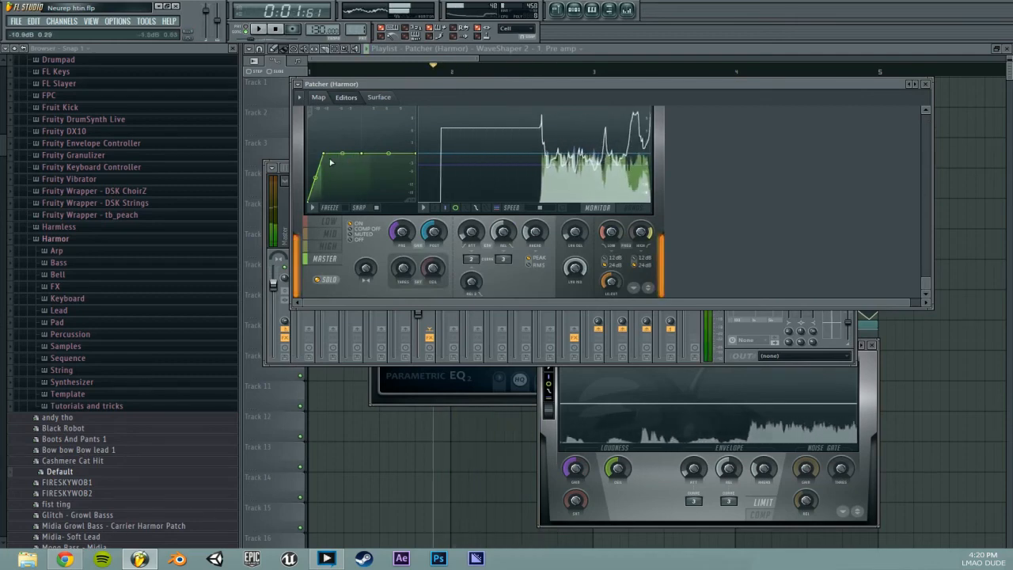
pyautogui.click(321, 98)
pyautogui.press('space')
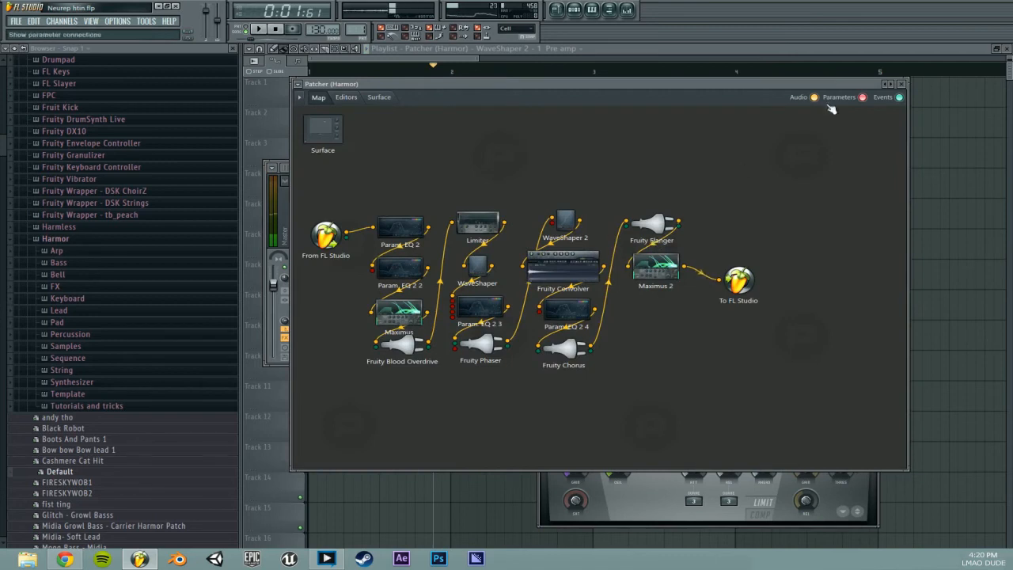
# Step: Nudge the Maximus 2 module slightly away from To FL Studio and lower the Patcher window to uncover the first playlist tracks
pyautogui.click(627, 9)
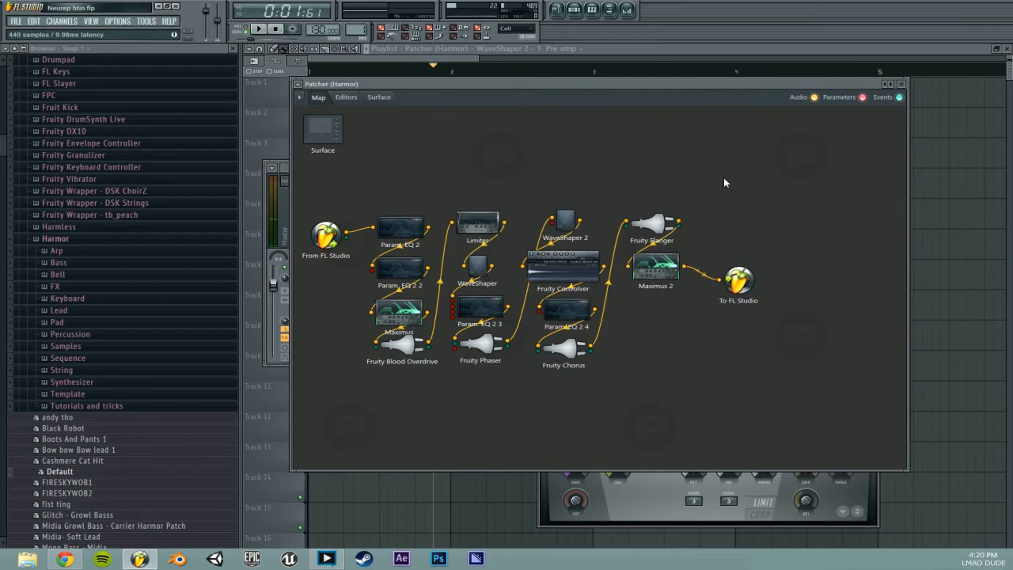
pyautogui.moveTo(645, 273)
pyautogui.mouseDown()
pyautogui.moveTo(643, 358)
pyautogui.moveTo(644, 274)
pyautogui.mouseUp()
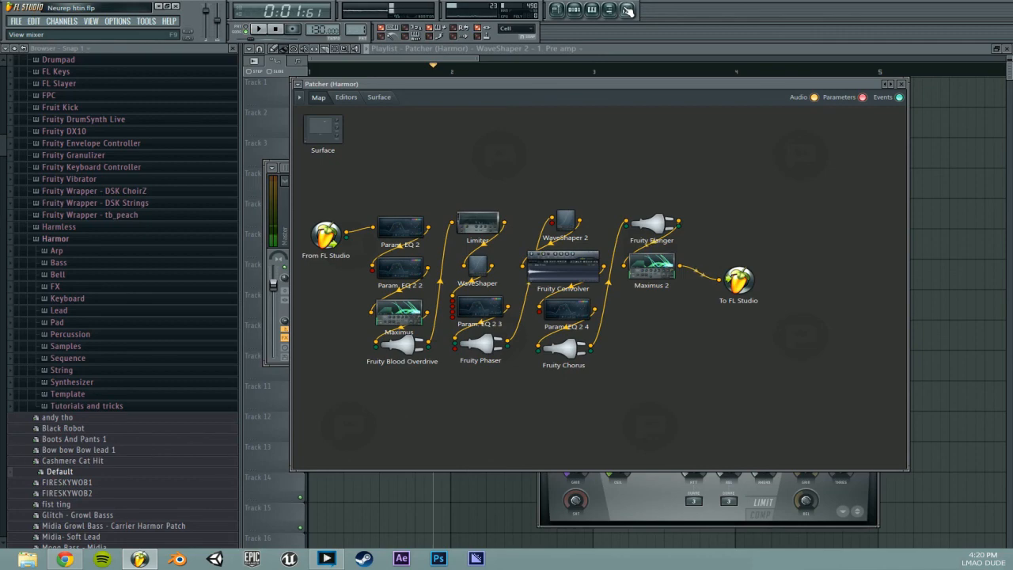
pyautogui.moveTo(595, 83); pyautogui.dragTo(599, 141)
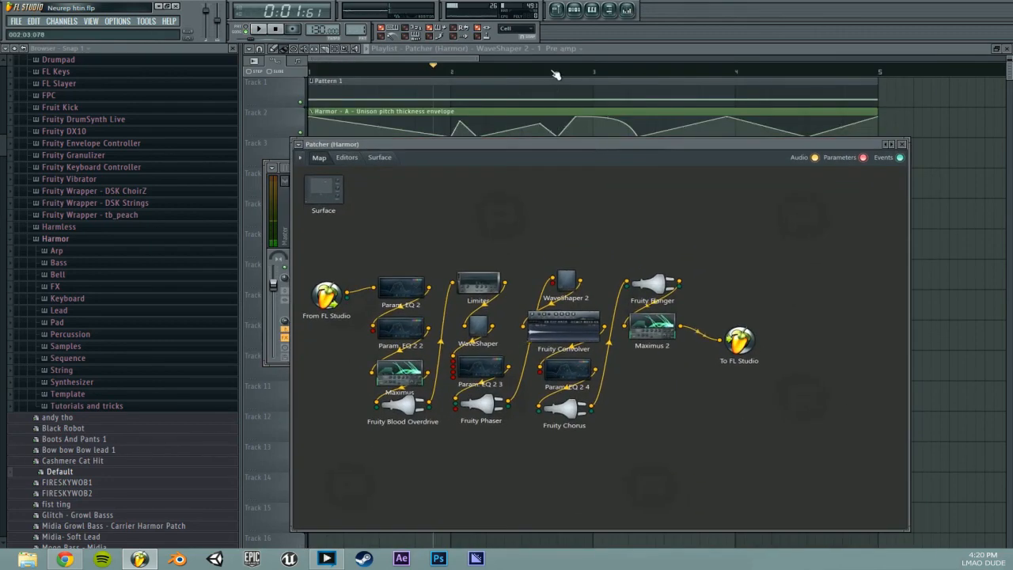
# Step: Play the playlist from shortly after bar 2 and reopen the Patcher on the Harmor mixer track
pyautogui.rightClick(557, 73)
pyautogui.click(482, 72)
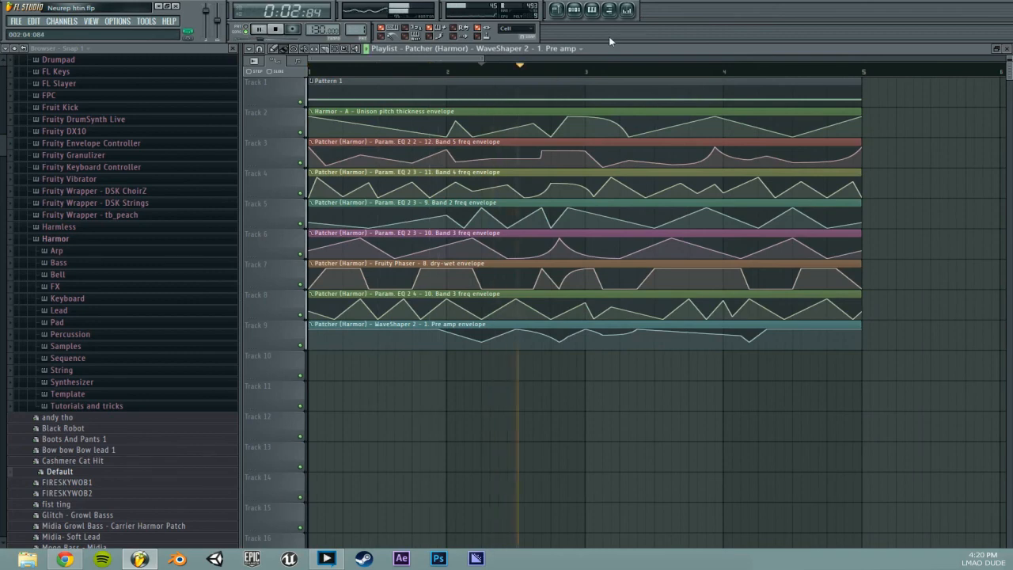
pyautogui.click(631, 11)
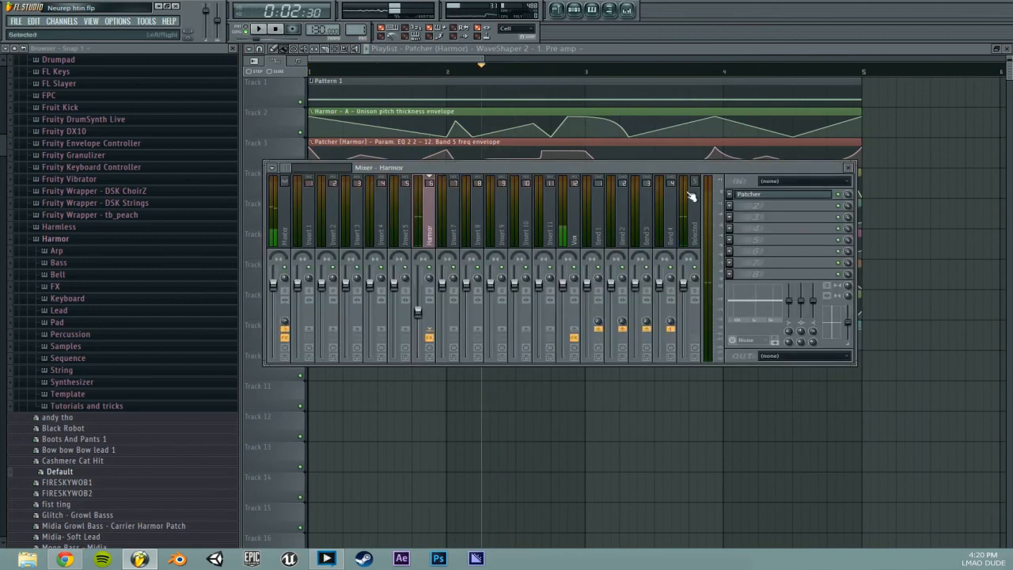
pyautogui.click(755, 197)
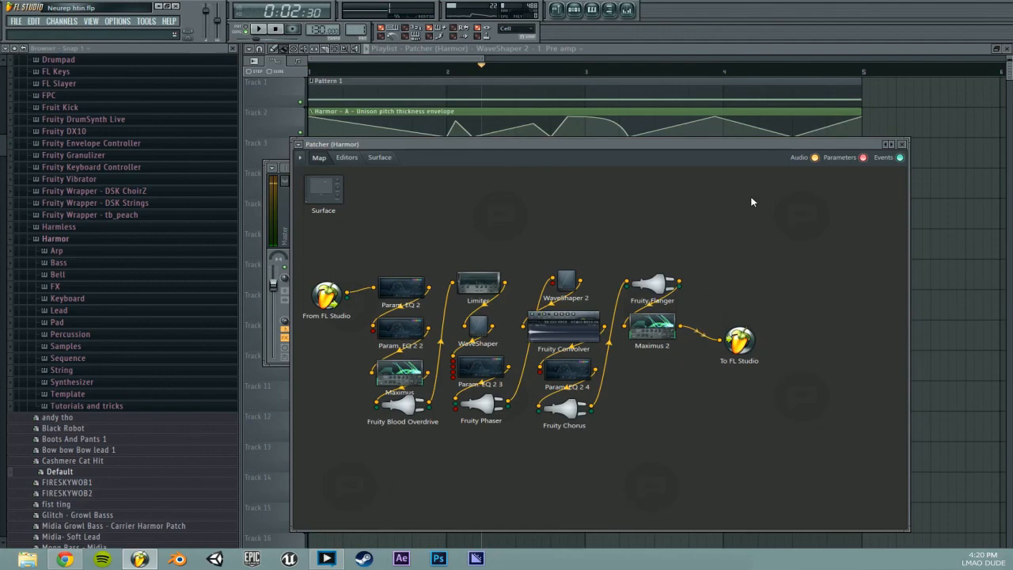
pyautogui.click(327, 559)
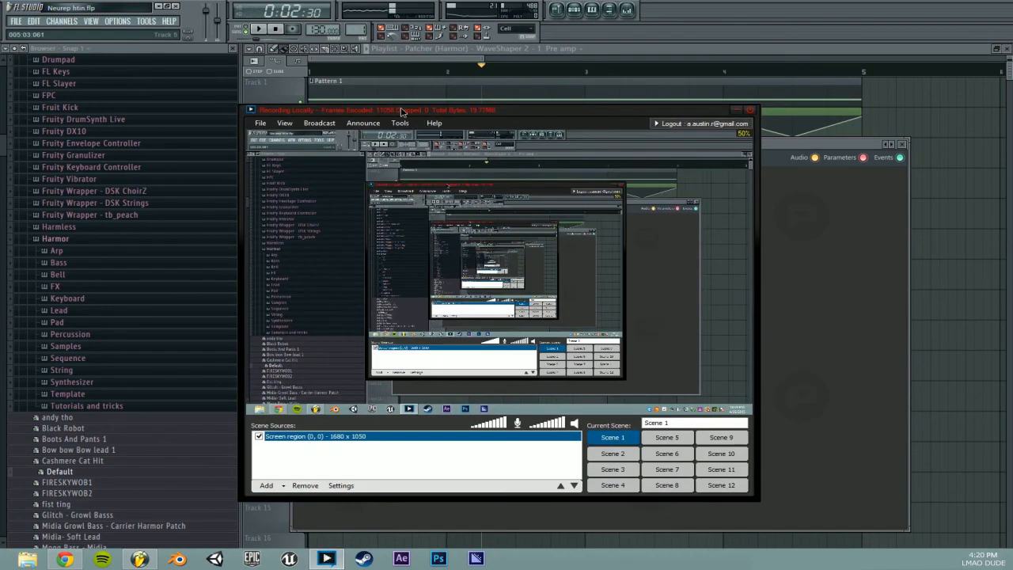